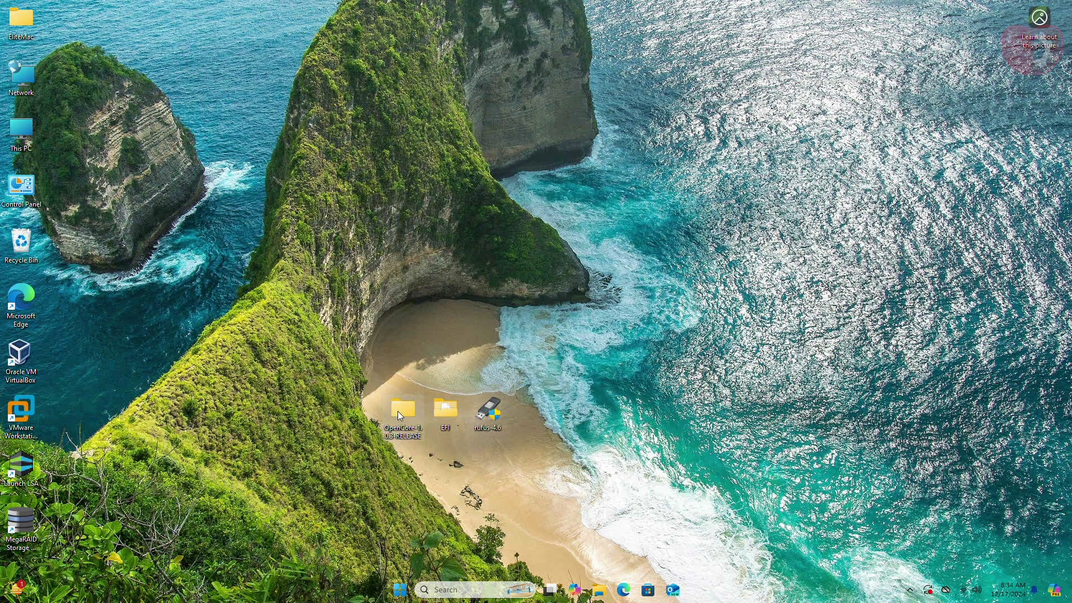
Copy the path of the macrecovery folder inside the Utilities folder of OpenCore-1.0.3-RELEASE.
double_click(398, 411)
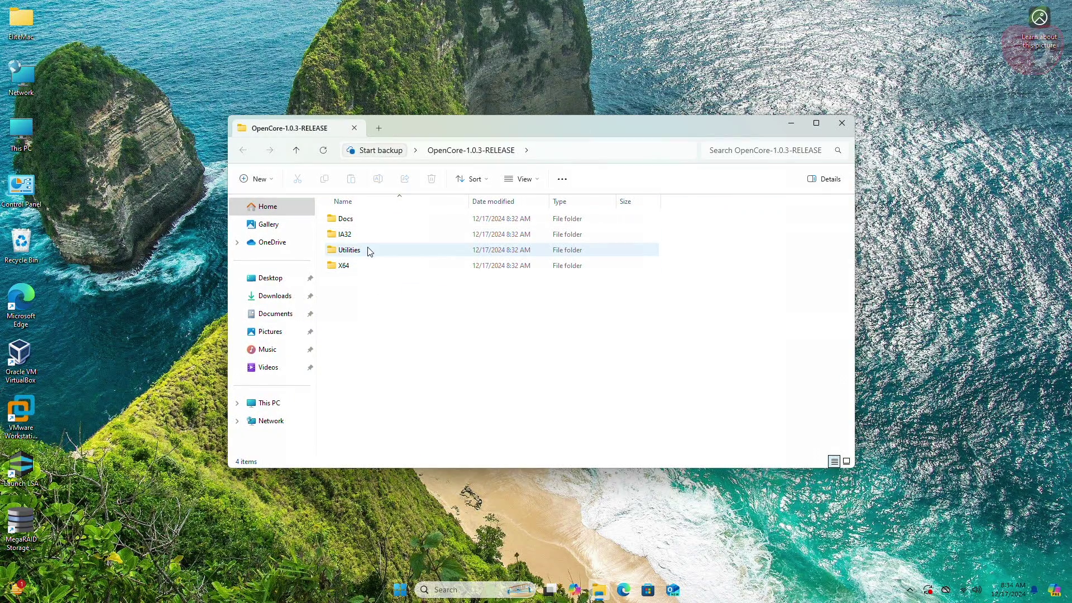
double_click(369, 252)
left_click(416, 391)
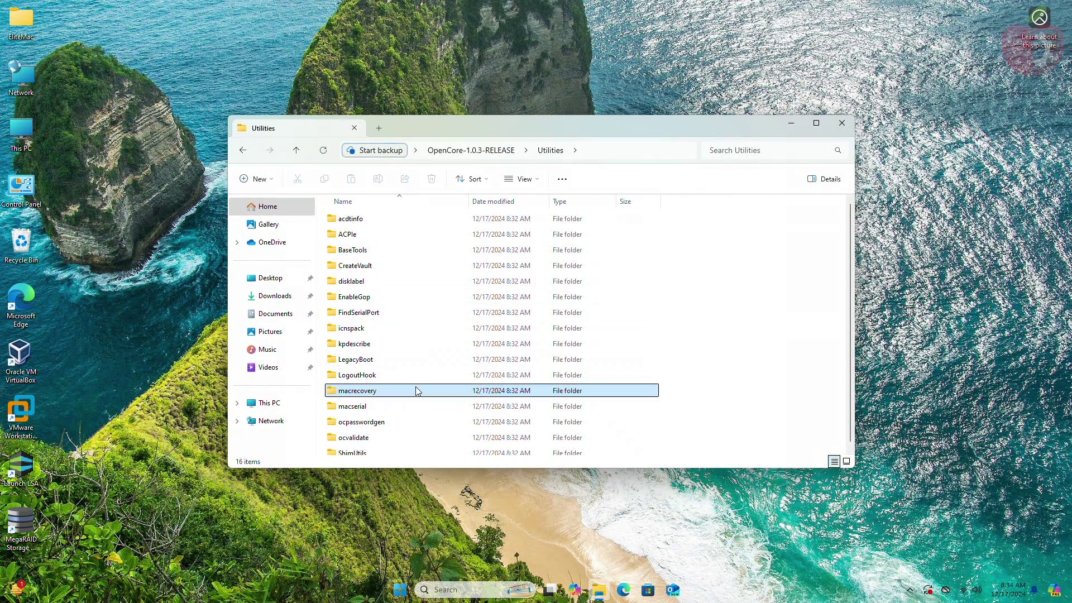
right_click(416, 391)
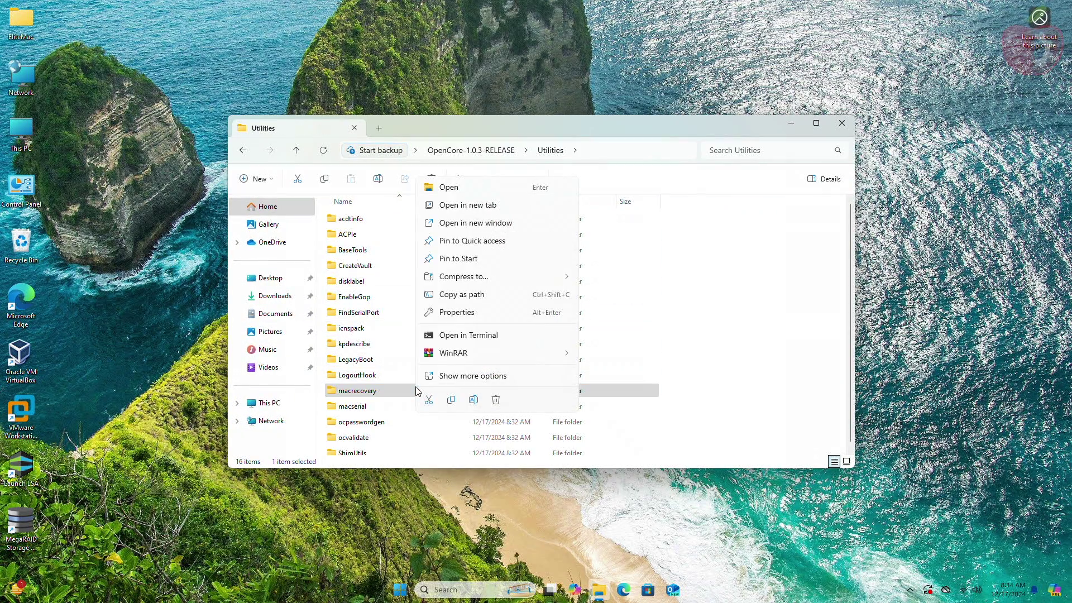
left_click(496, 300)
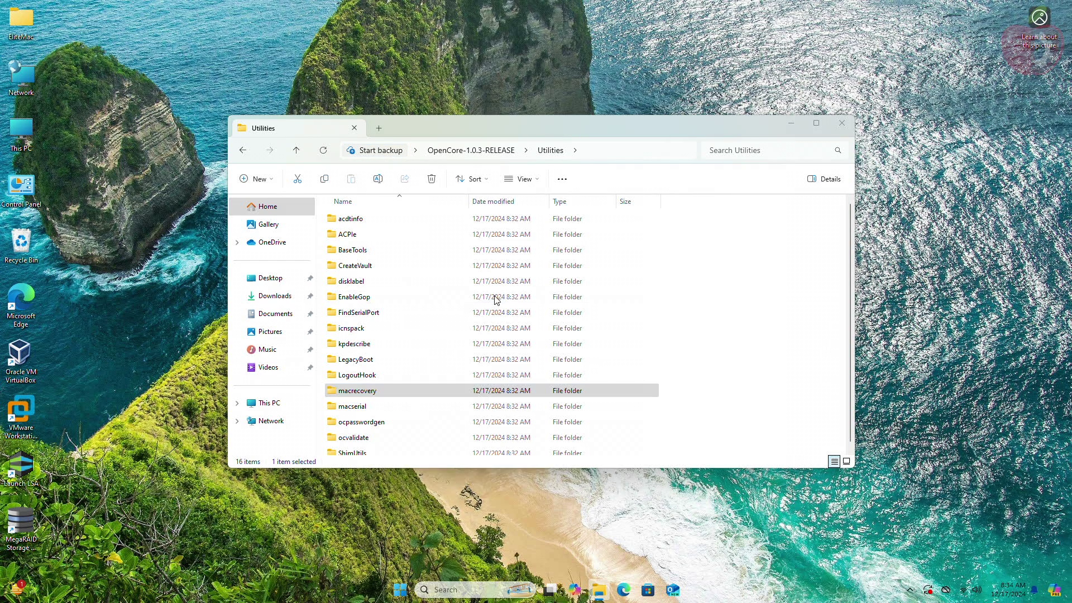
Launch Command Prompt as administrator and allow it to make changes to the device.
key("super")
type("cmd")
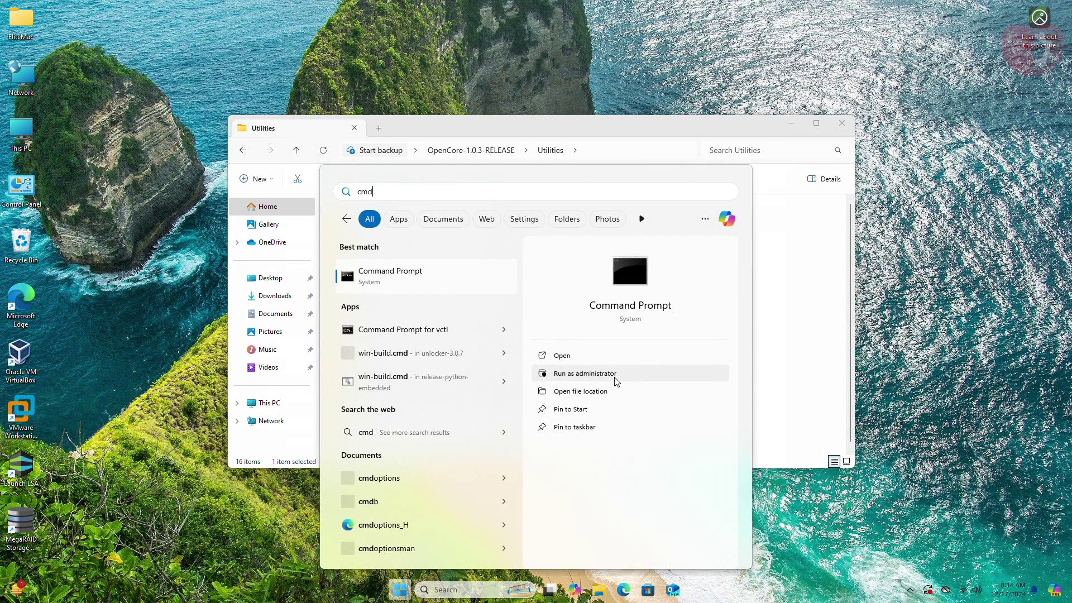
left_click(585, 374)
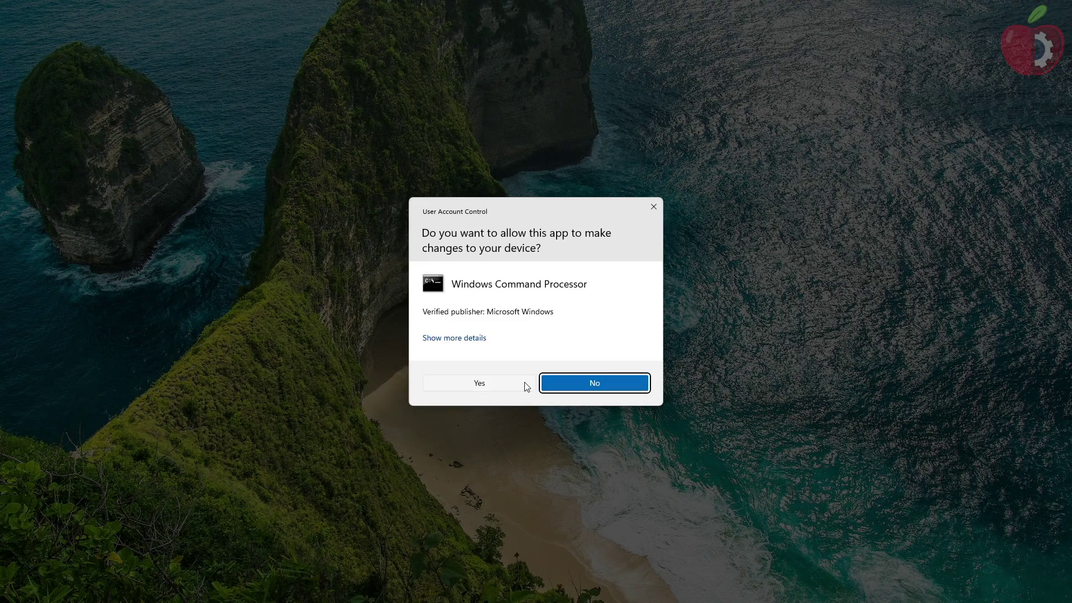
left_click(558, 382)
Change the Command Prompt's working directory to the copied macrecovery folder path using cd.
type("c")
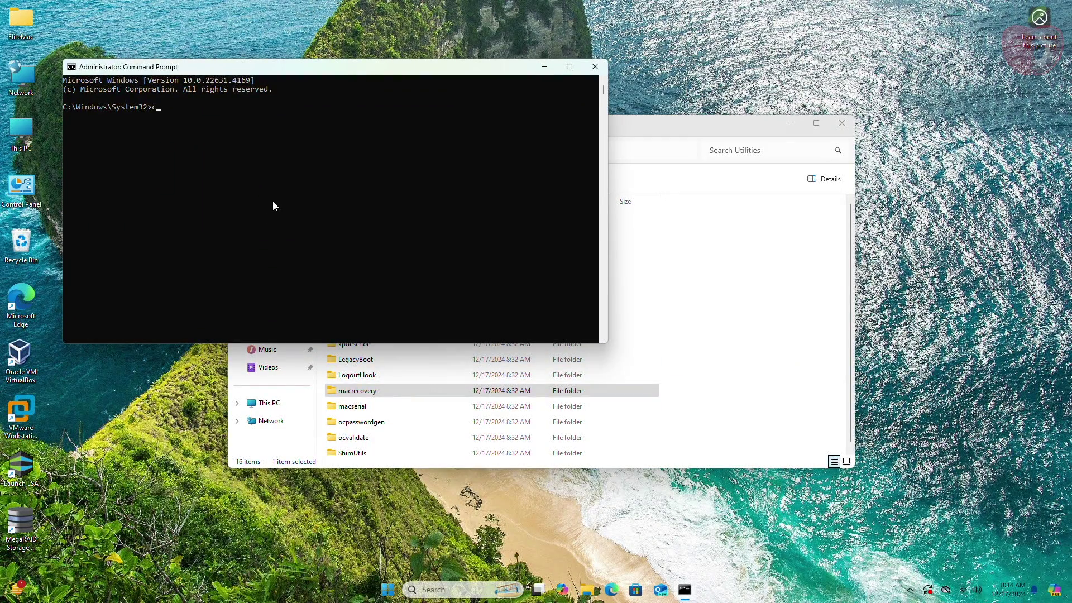
type("d")
type("\"C:\\Users\\EliteMac\\Desktop\\OpenCore-1.0.3-RELEASE\\Utilities\\macrecovery\"")
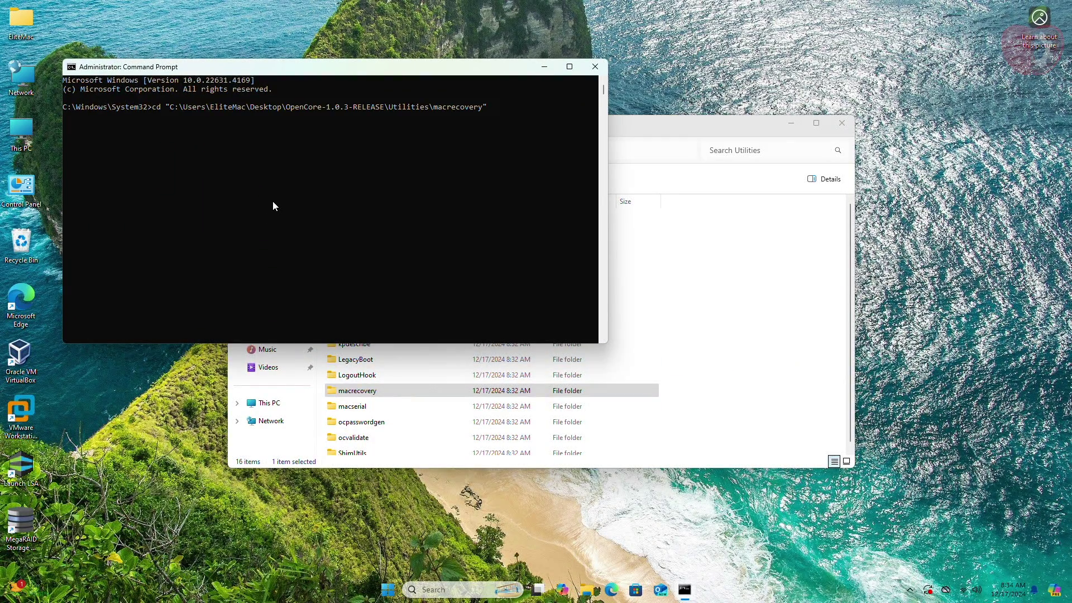
key("Return")
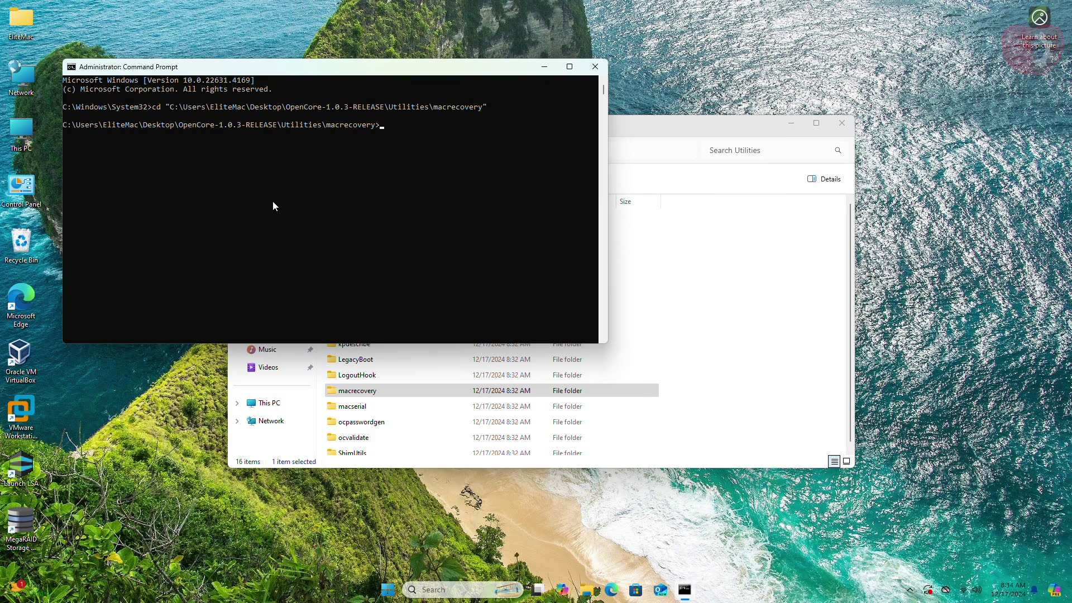
Copy the first "Latest version" command, without the leading ./, from recovery_urls in the macrecovery folder, and close the text file.
double_click(369, 391)
double_click(394, 284)
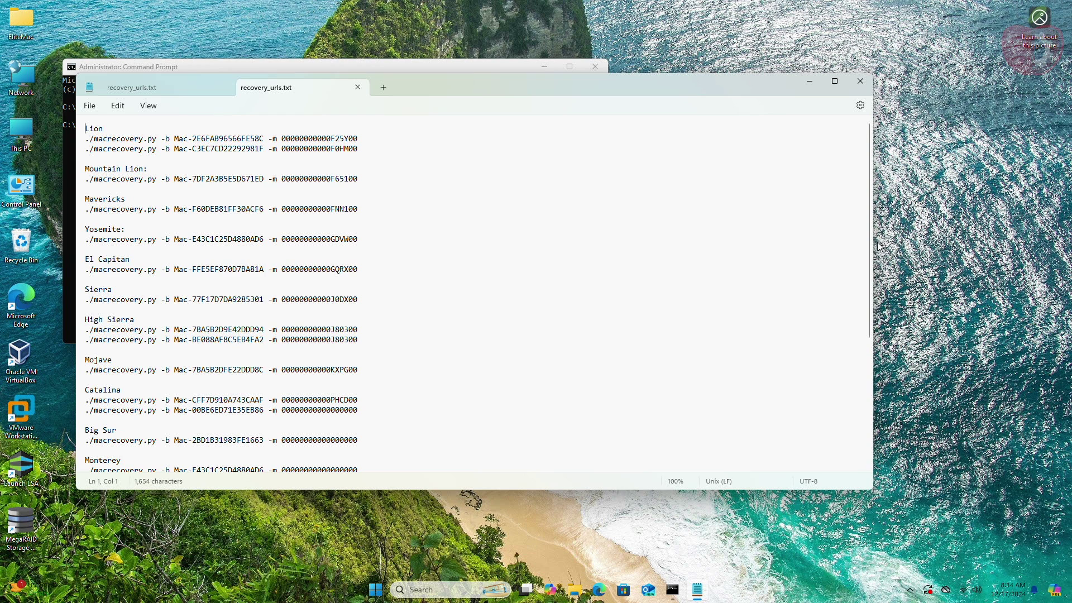
left_click_drag(870, 253, 879, 411)
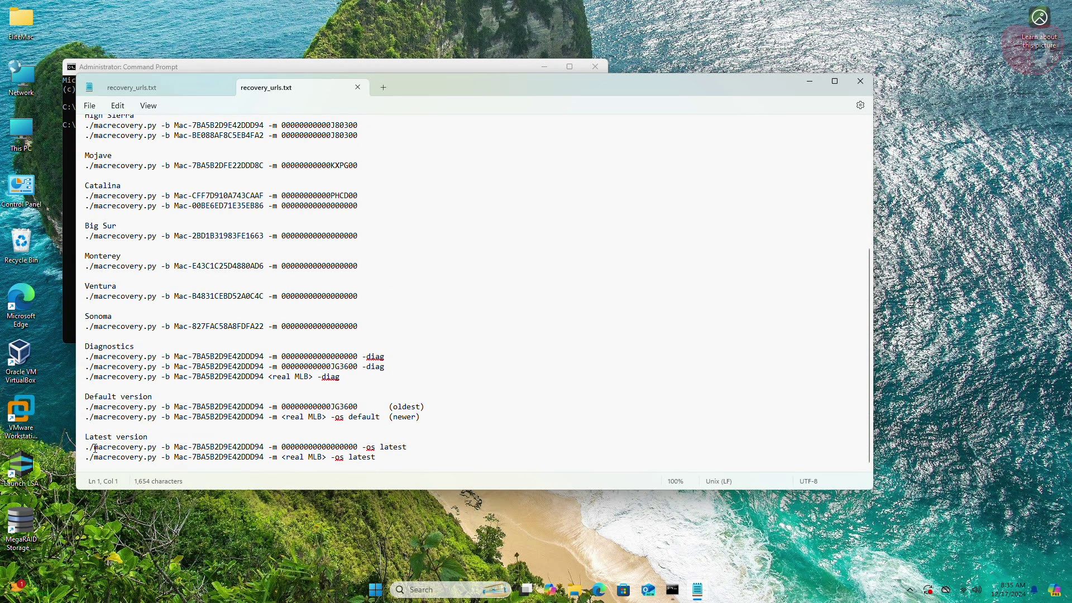
left_click_drag(95, 449, 406, 454)
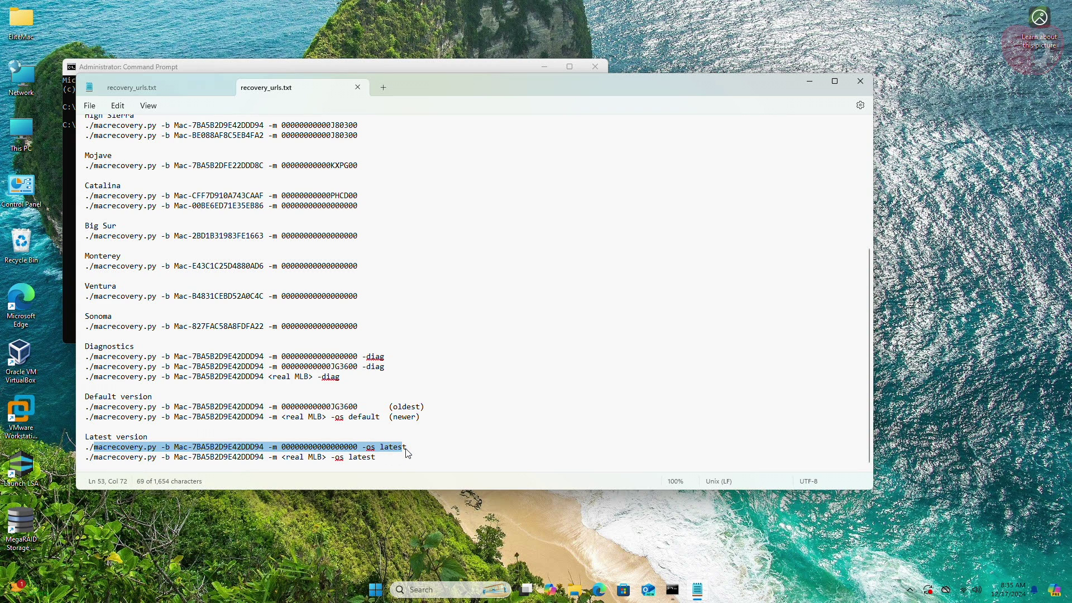
right_click(401, 450)
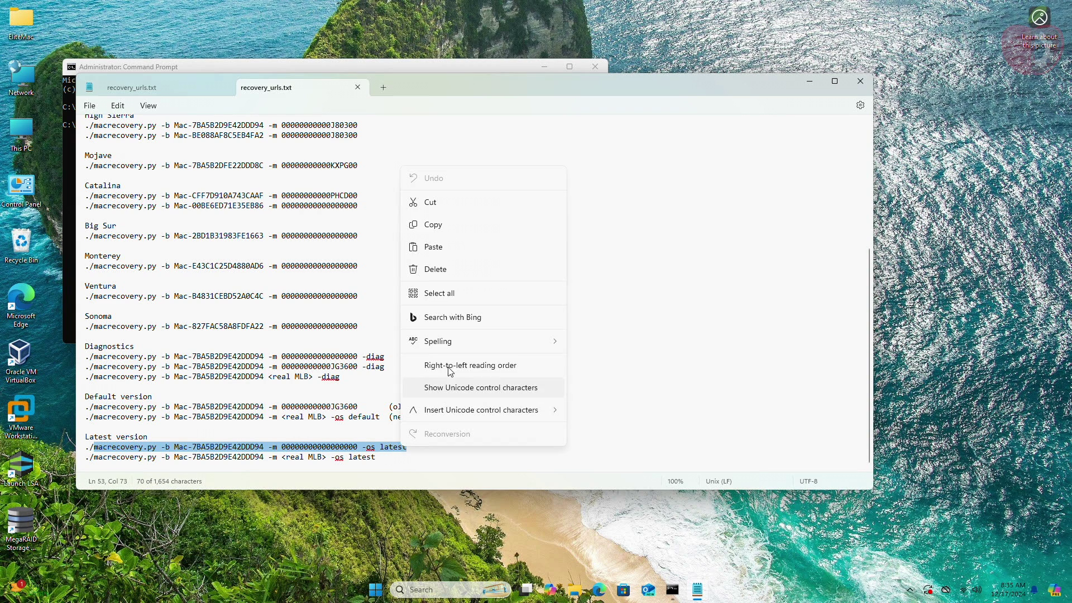
left_click(477, 226)
left_click(860, 81)
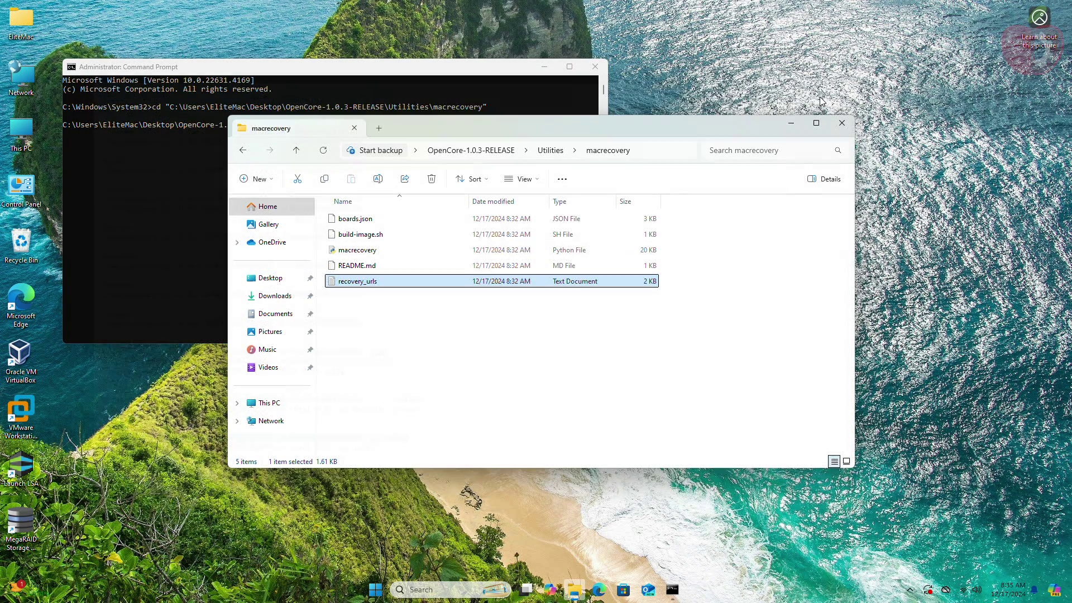
left_click(547, 100)
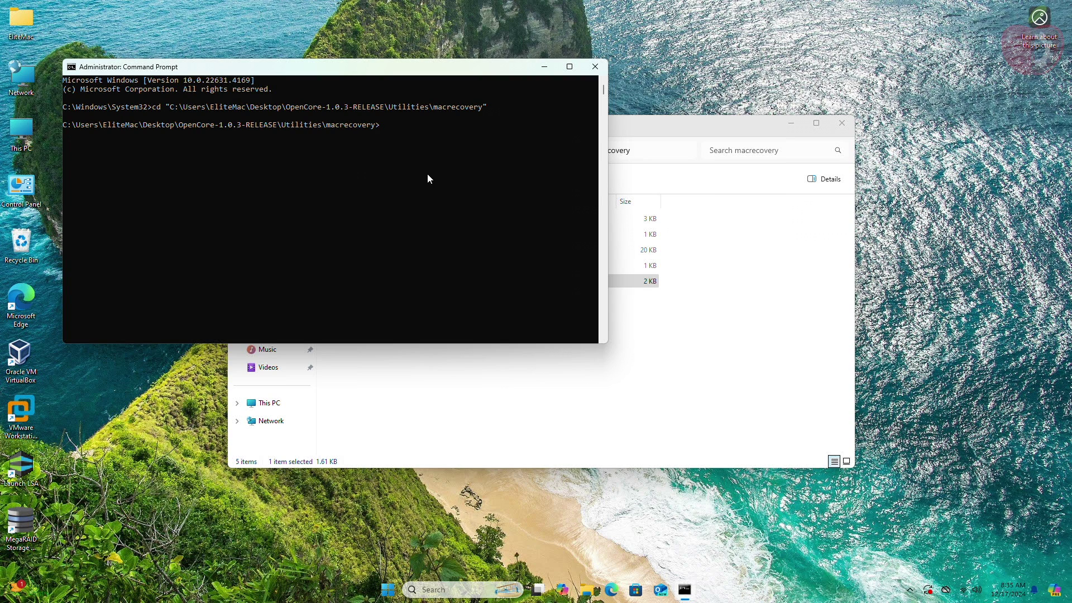
right_click(459, 140)
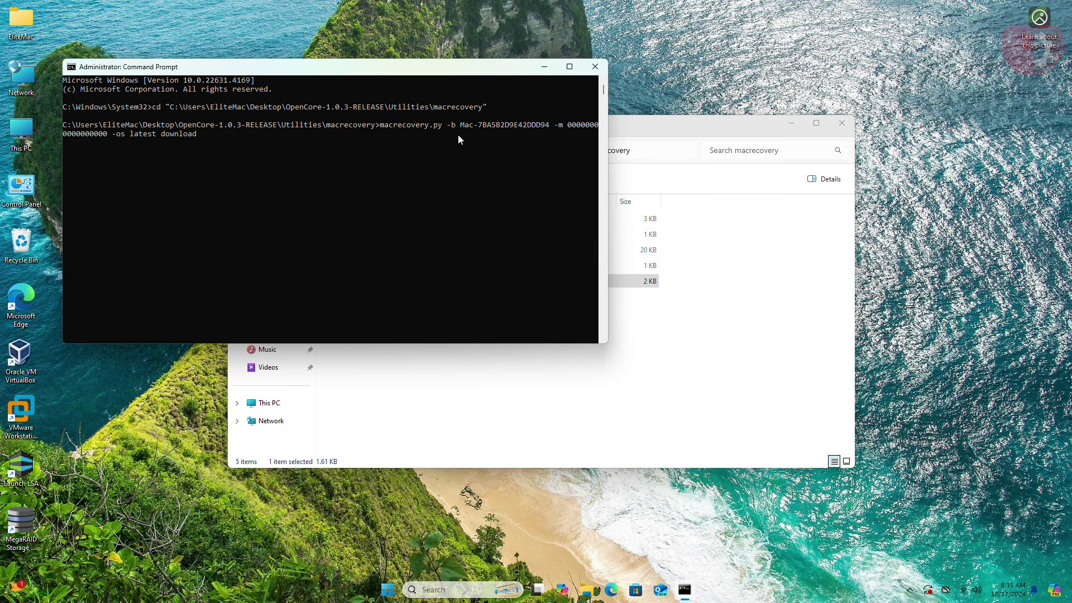
key("Return")
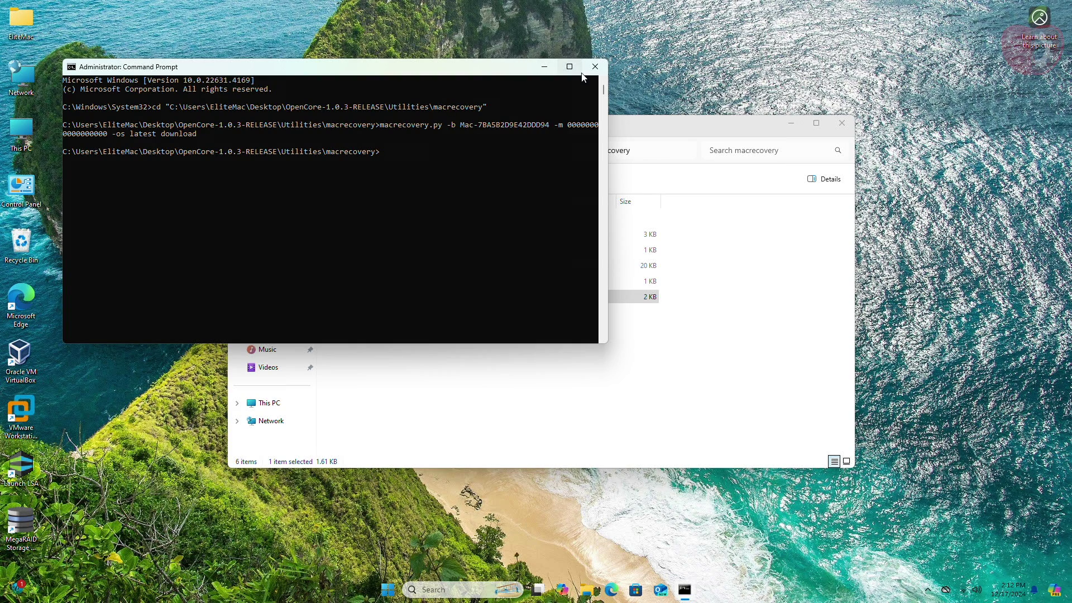
Close Command Prompt, check the macrecovery folder for com.apple.recovery.boot, and close the folder window.
left_click(595, 67)
double_click(405, 223)
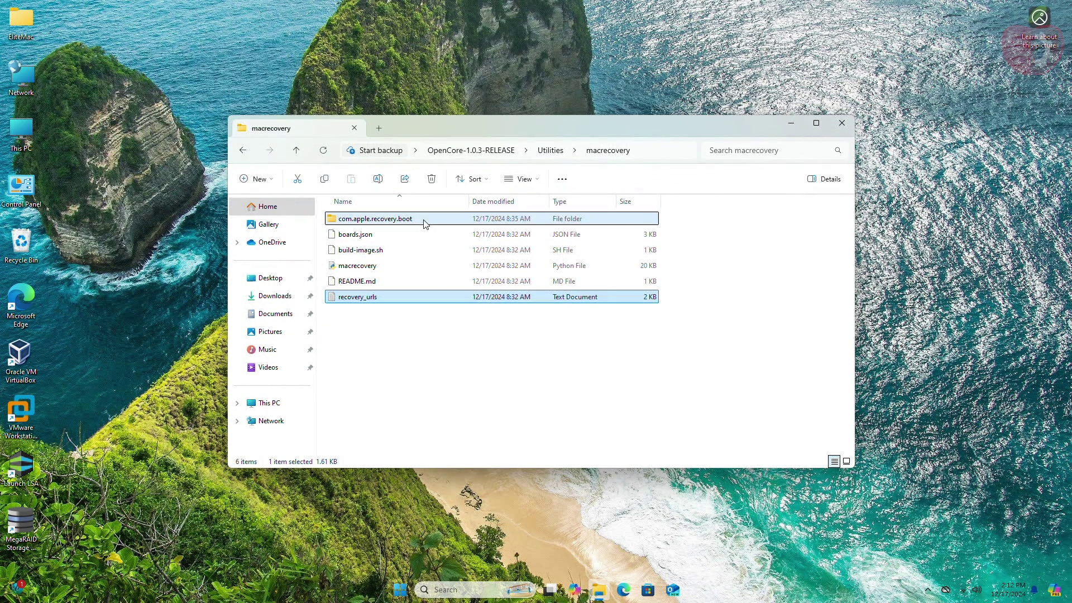
left_click(842, 123)
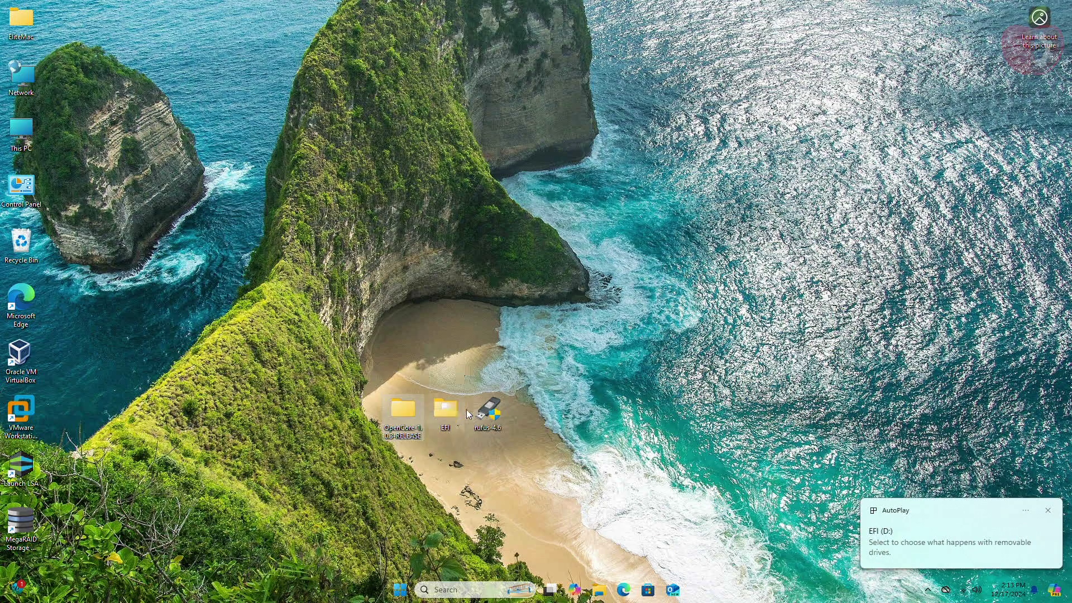
Launch rufus-4.6 and set the EFI (D:) drive to Non bootable with the MBR partition scheme.
double_click(488, 410)
left_click(496, 389)
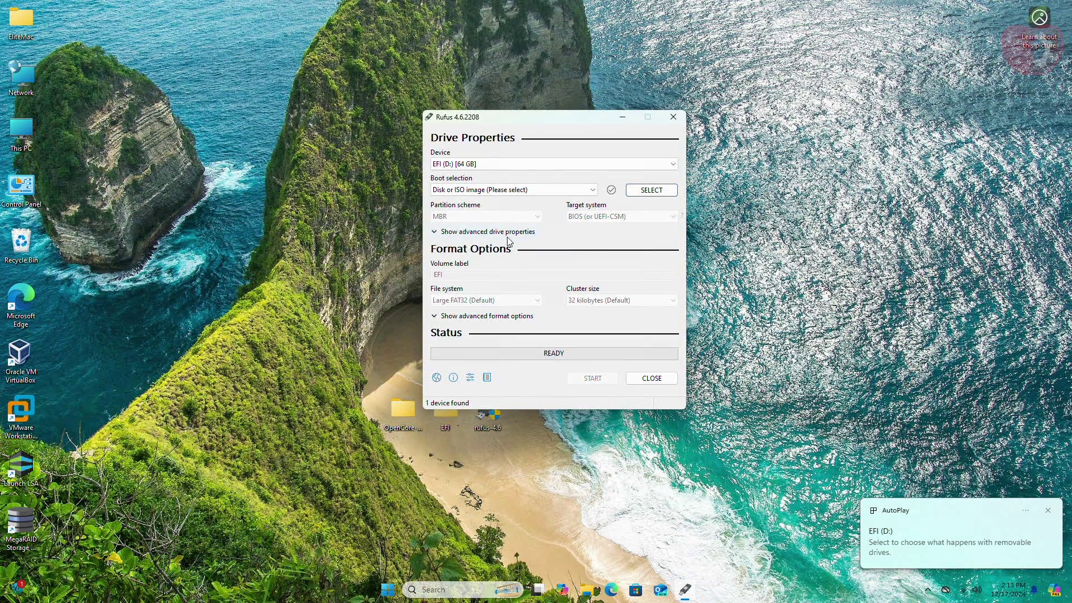
left_click(527, 166)
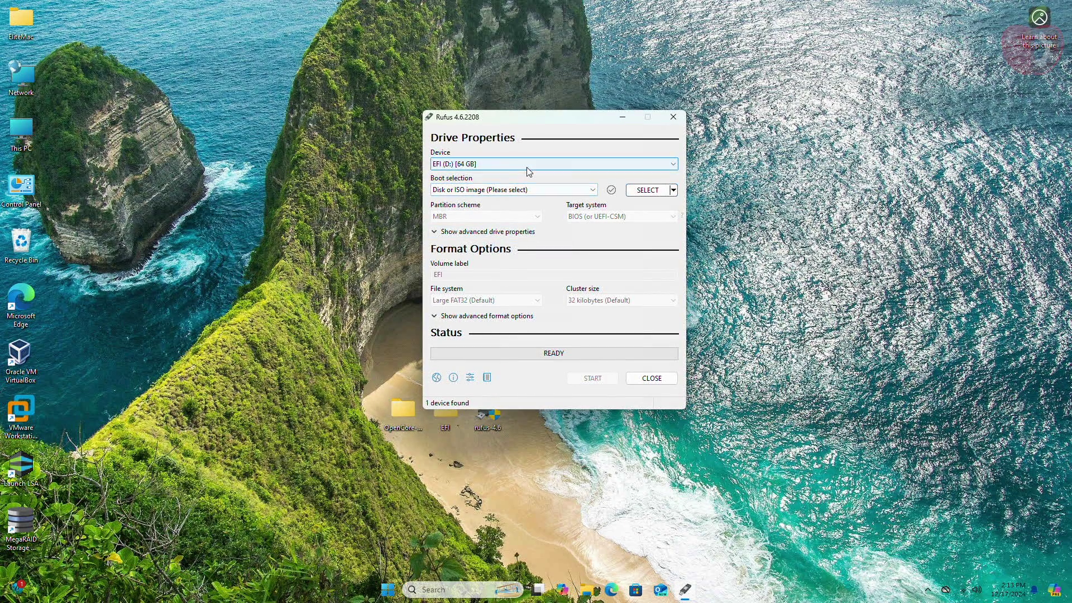
left_click(527, 166)
left_click(523, 190)
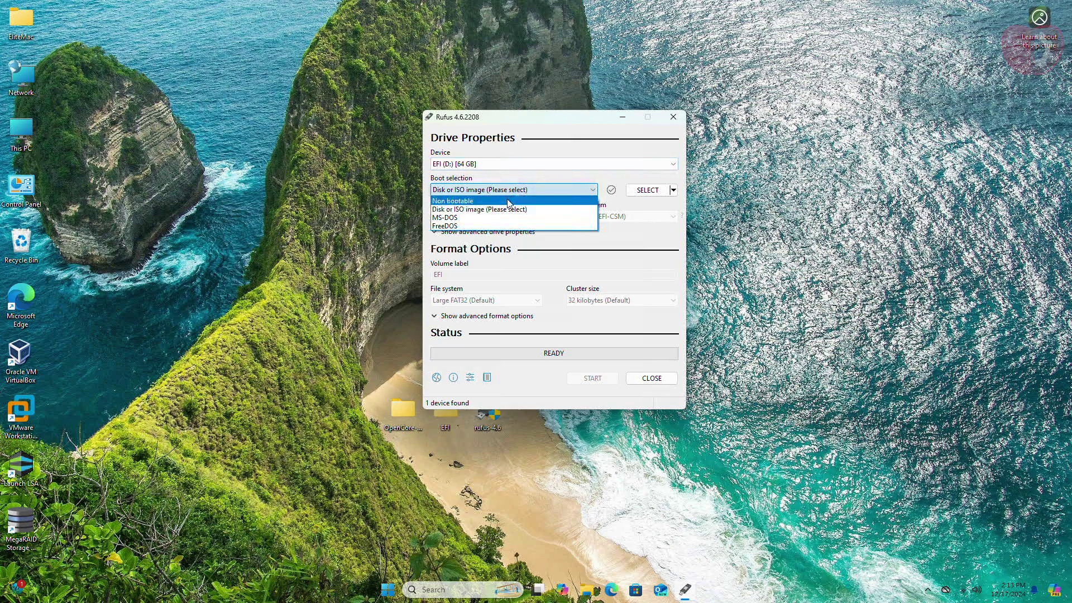
left_click(509, 201)
left_click(501, 217)
left_click(501, 226)
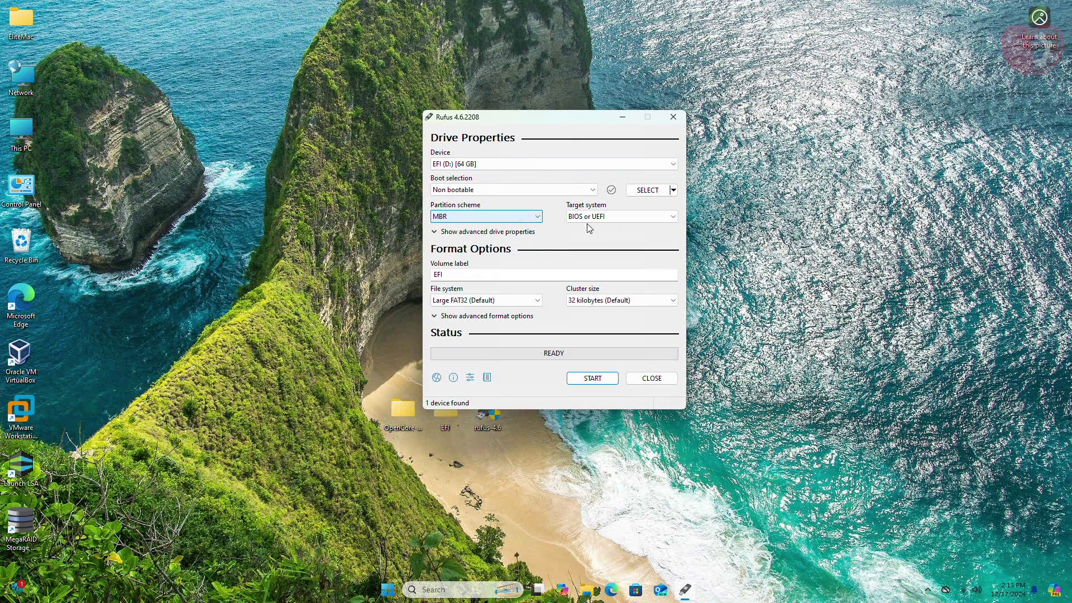
Check that the target system is BIOS or UEFI, the volume label EFI, the file system Large FAT32 and the cluster size 32 kilobytes.
left_click(613, 220)
left_click(613, 220)
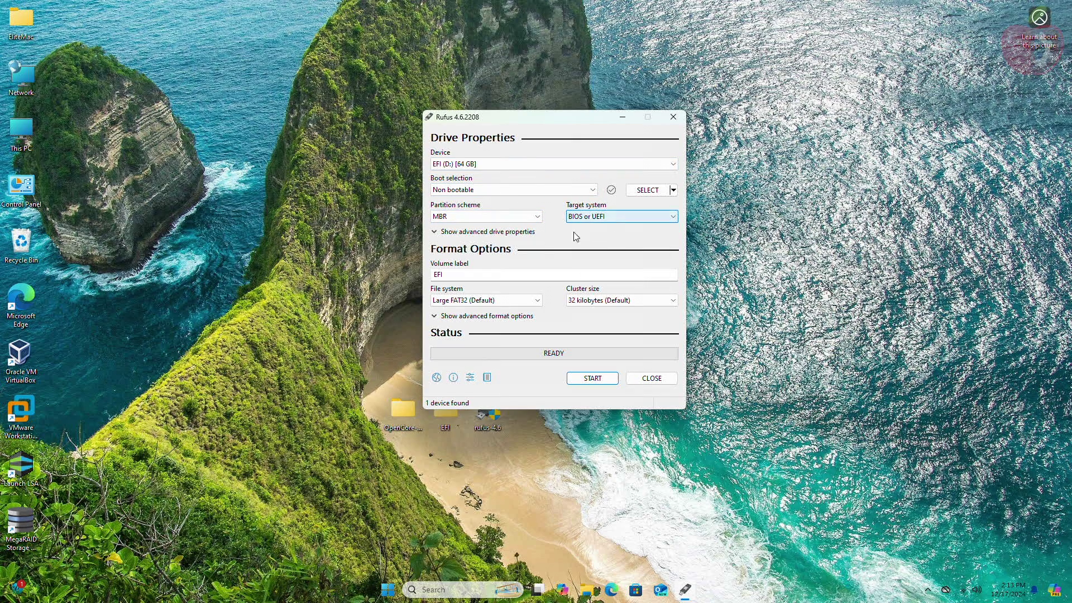
left_click(497, 278)
left_click(507, 300)
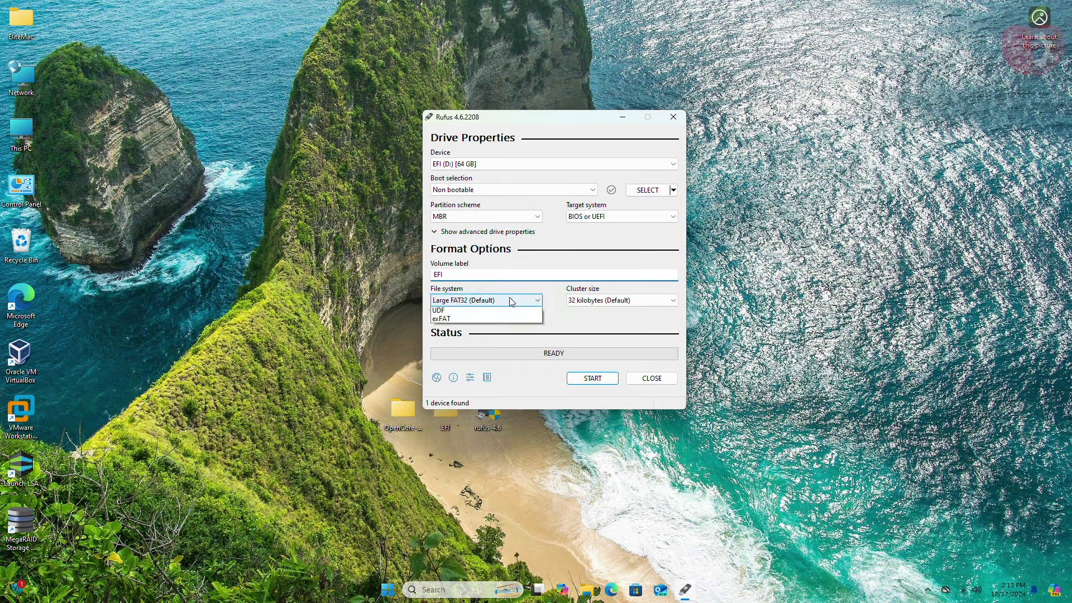
left_click(509, 300)
left_click(607, 300)
left_click(607, 301)
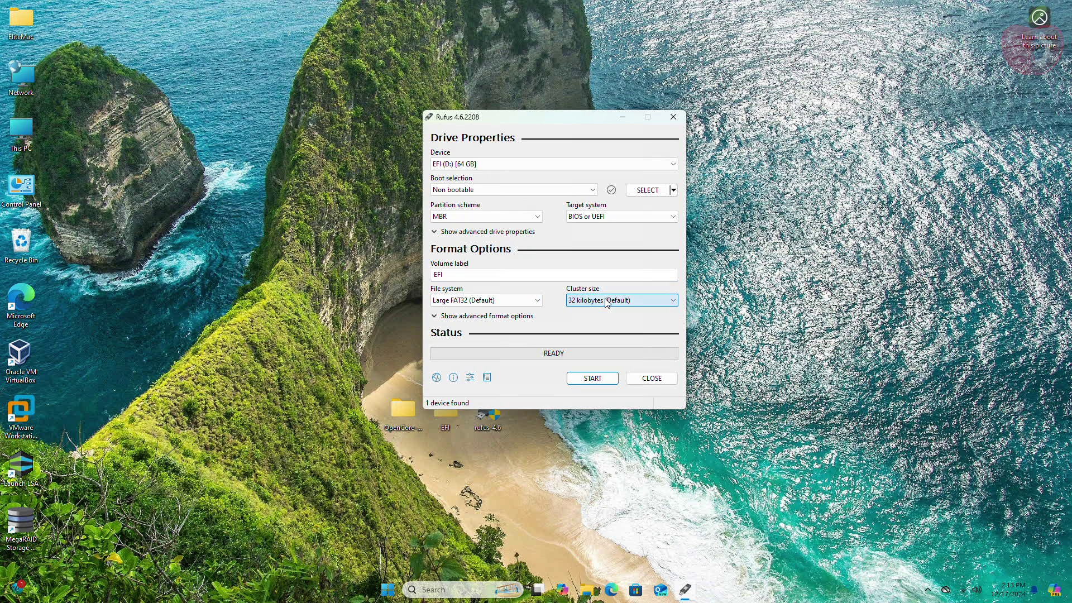
Format the EFI (D:) drive with these settings, accepting the data loss, and close Rufus.
left_click(595, 378)
left_click(568, 336)
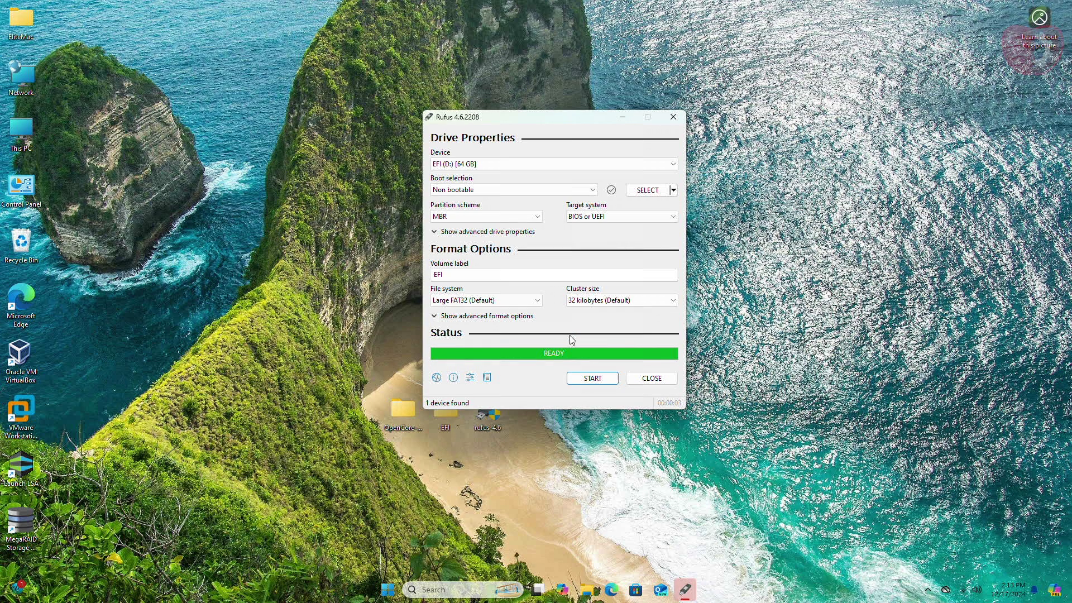
left_click(653, 377)
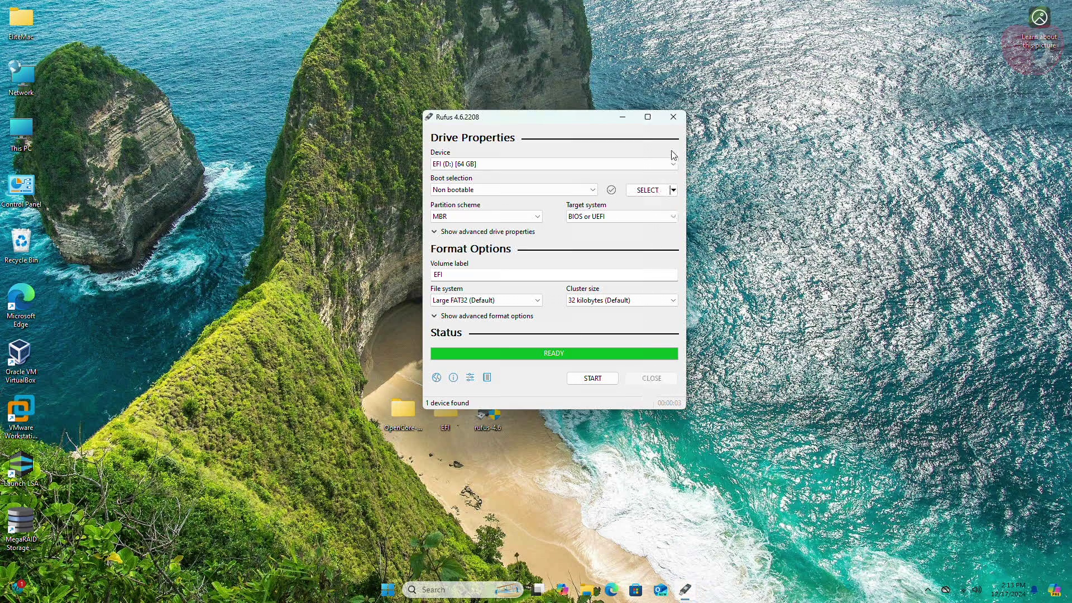
Permanently delete both autorun files from the EFI (D:) drive in File Explorer.
left_click(599, 589)
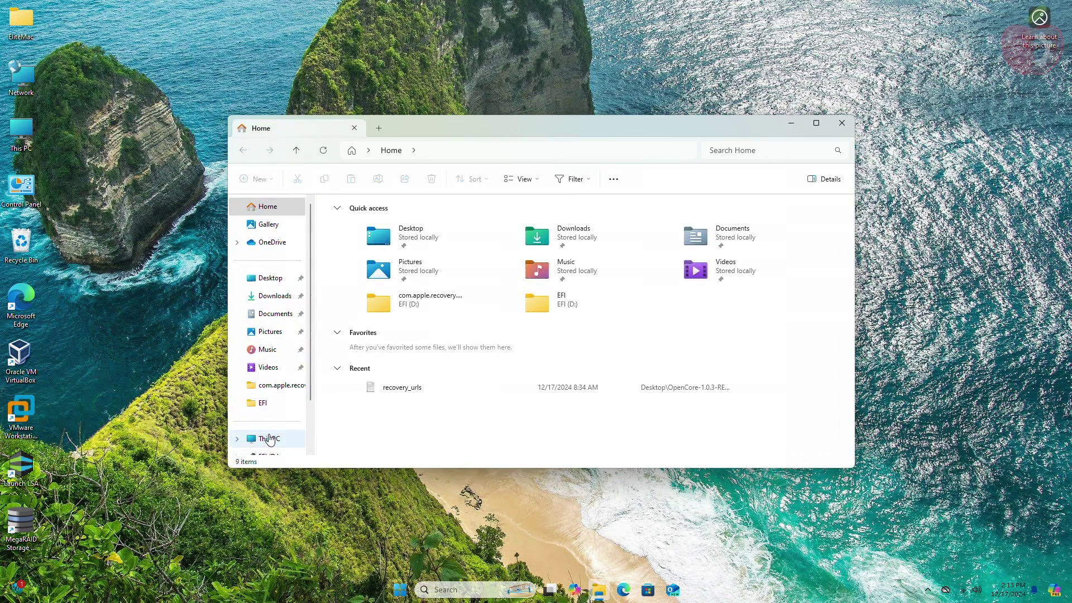
left_click(269, 438)
left_click_drag(424, 329, 464, 131)
key("Delete")
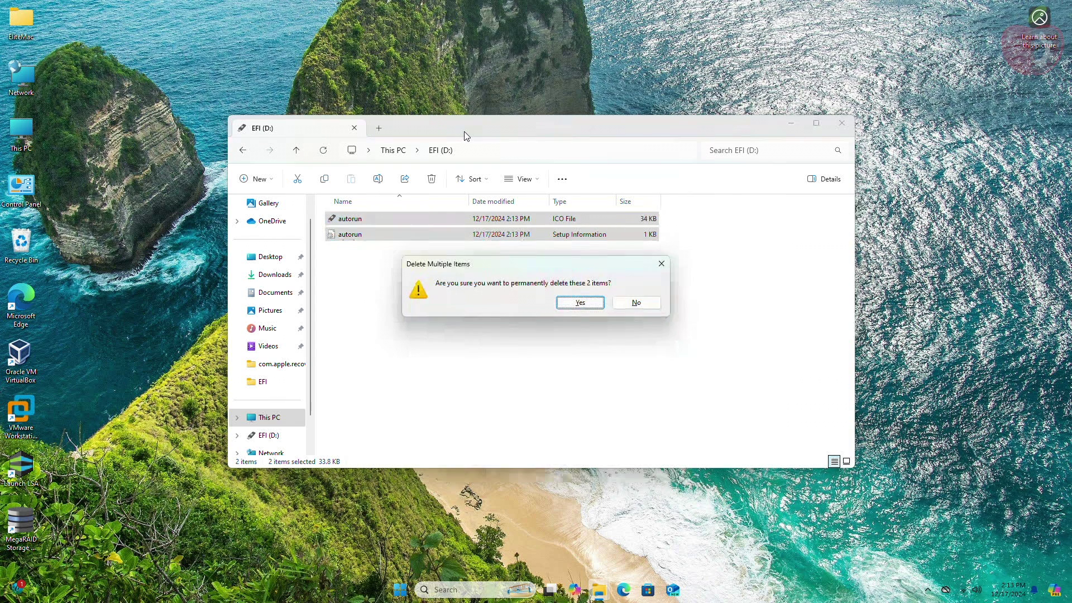
key("Return")
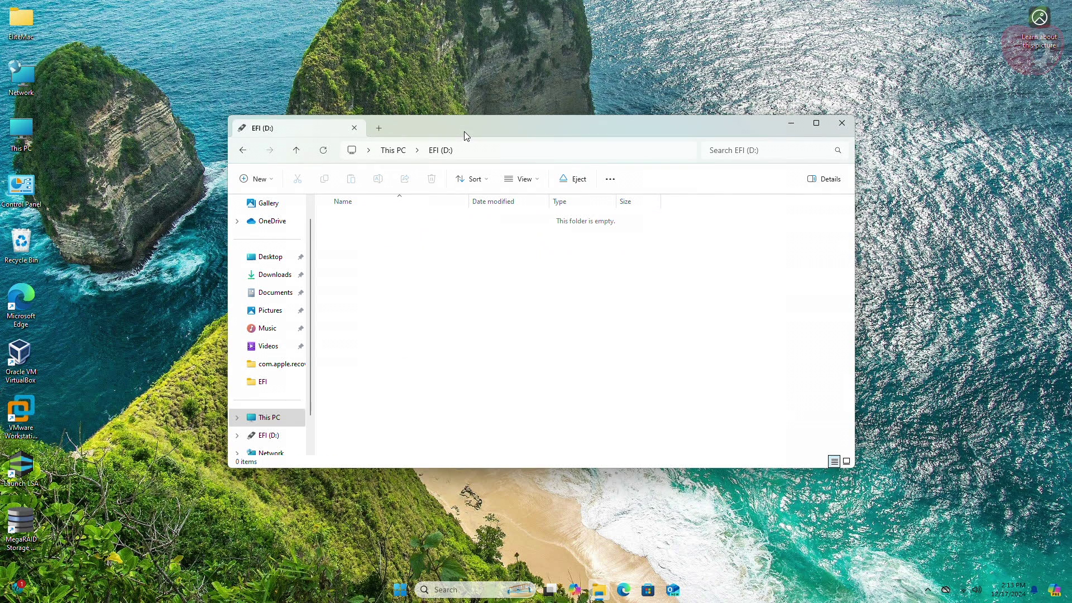
Copy the EFI folder from the Desktop to the EFI (D:) drive.
left_click(278, 264)
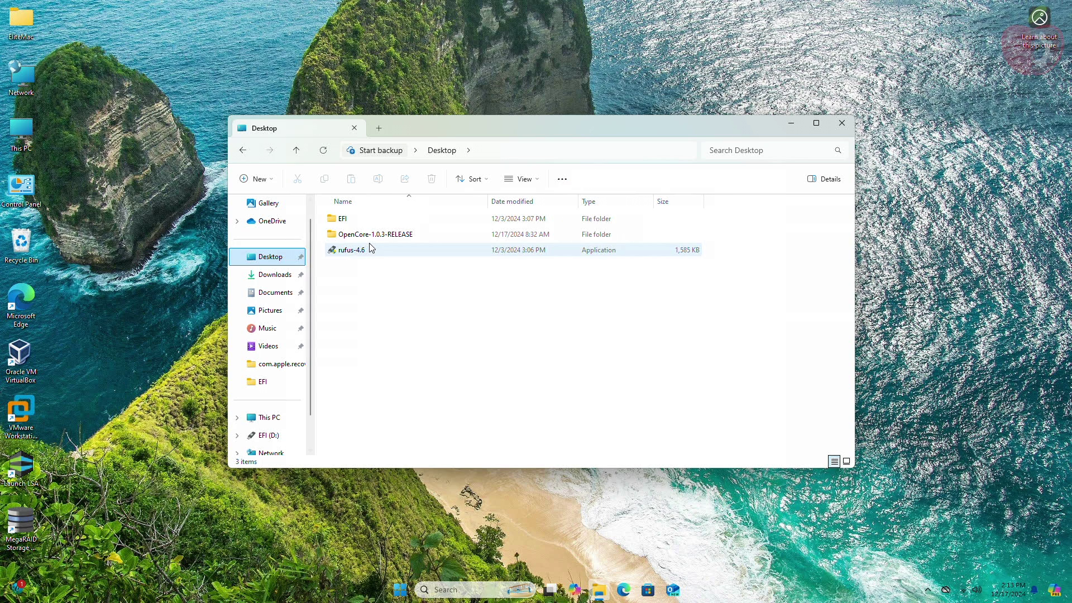
left_click(377, 224)
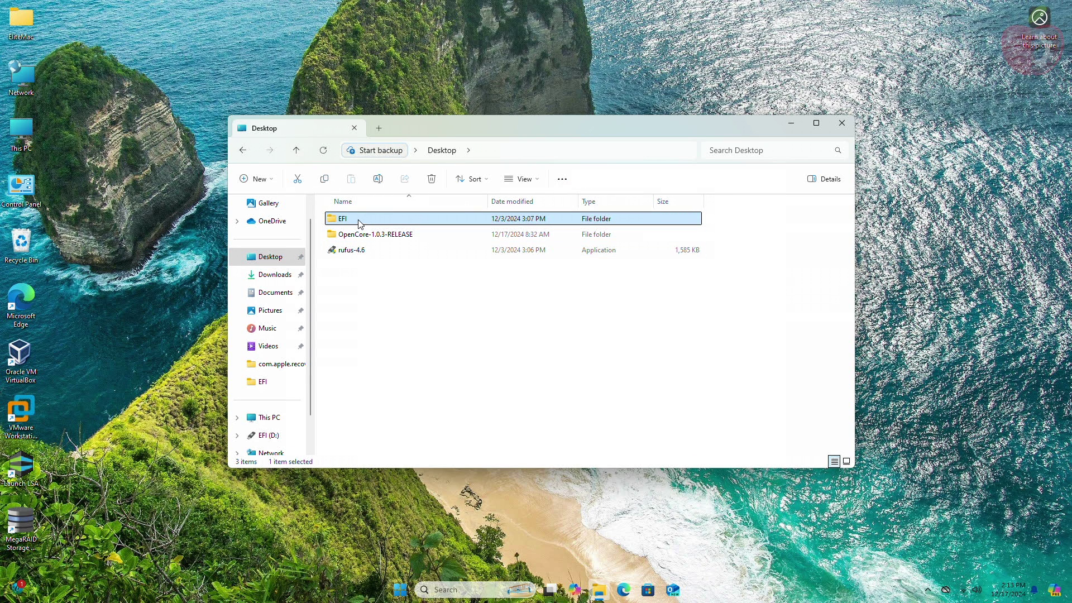
left_click_drag(347, 219, 282, 437)
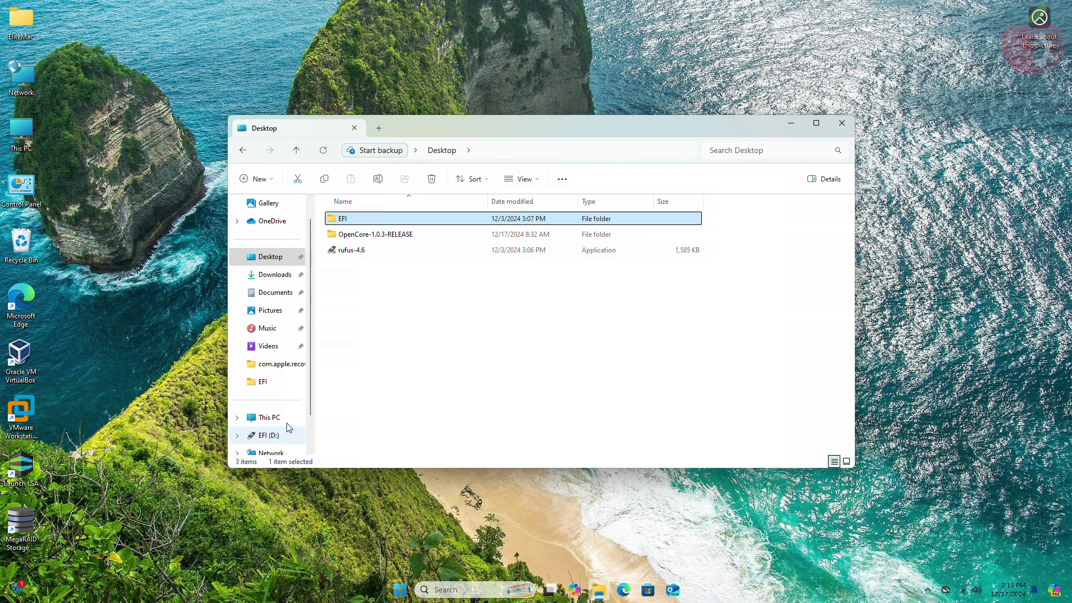
Copy the com.apple.recovery.boot folder from OpenCore-1.0.3-RELEASE's Utilities > macrecovery folder to the EFI (D:) drive and open that drive.
double_click(415, 238)
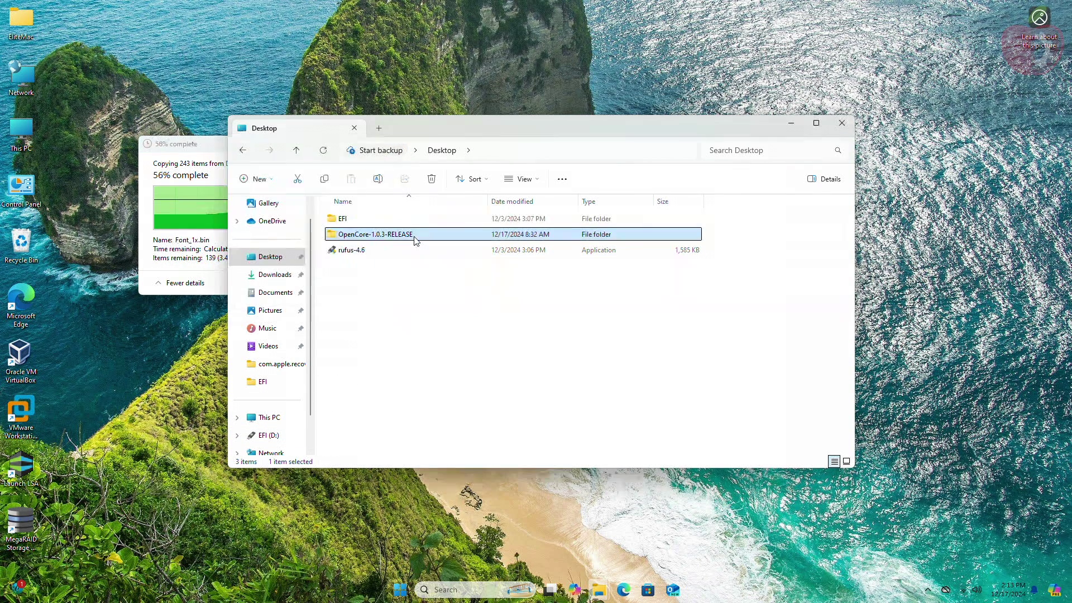
double_click(378, 253)
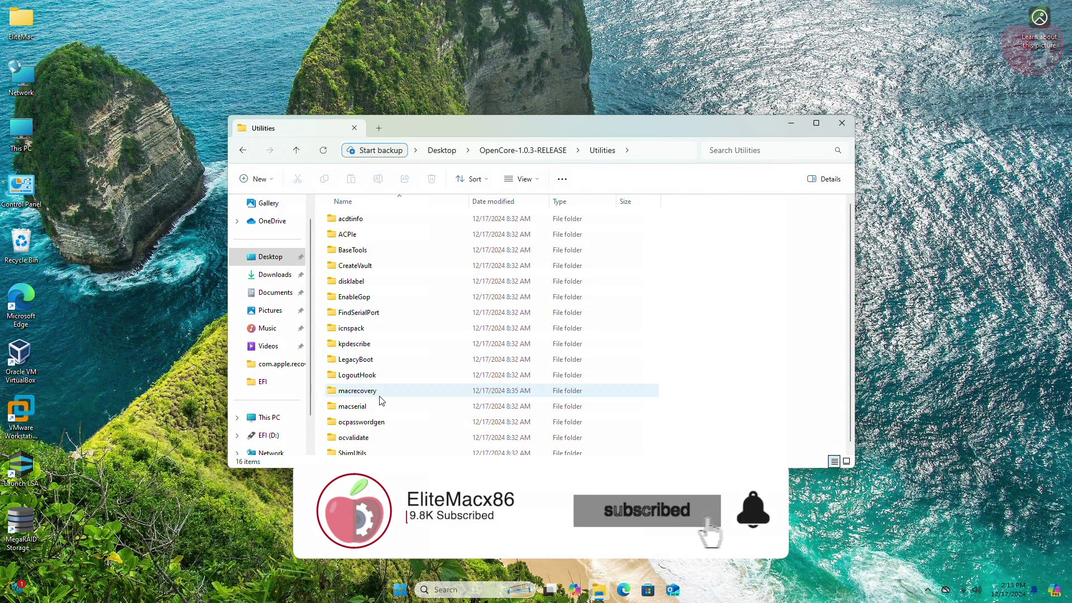
double_click(370, 391)
left_click(408, 222)
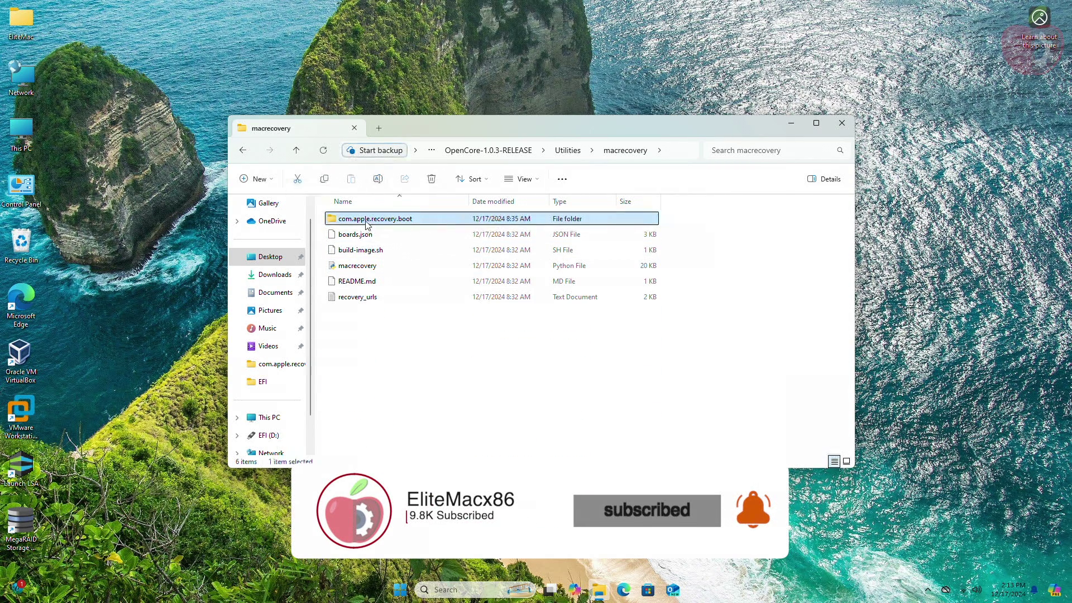
left_click_drag(408, 224, 284, 435)
left_click(284, 436)
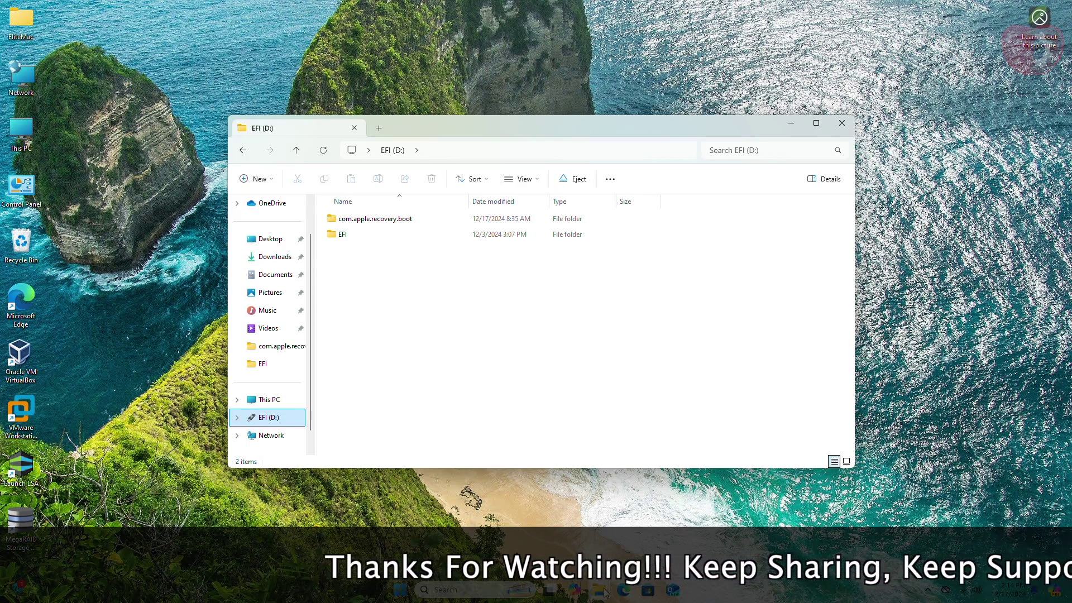
Close File Explorer and safely eject the SanDisk 3.2Gen1 USB drive.
mouse_move(602, 591)
left_click(653, 533)
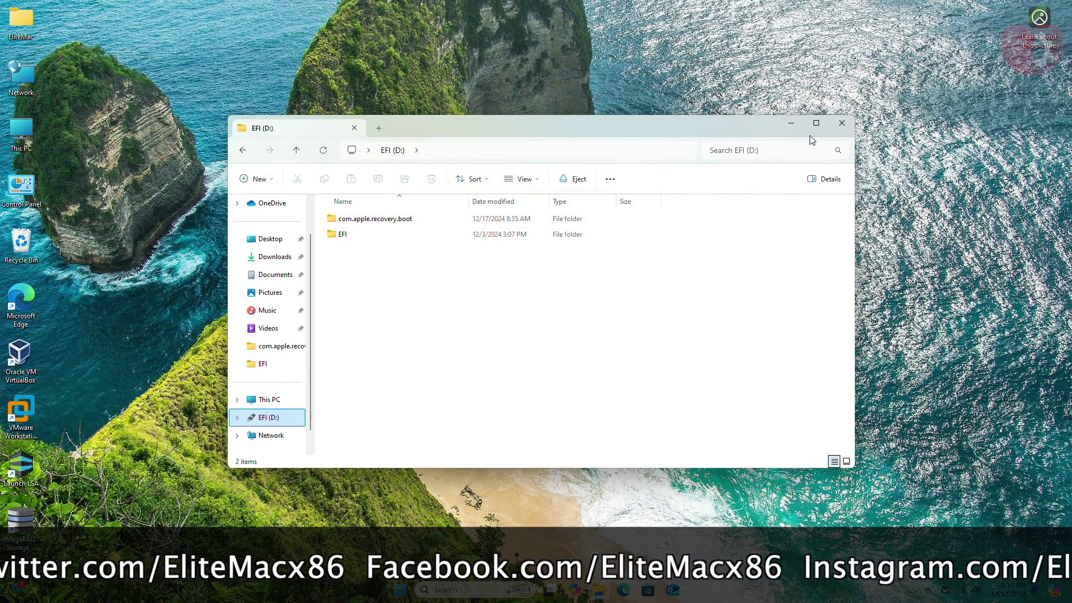
left_click(842, 122)
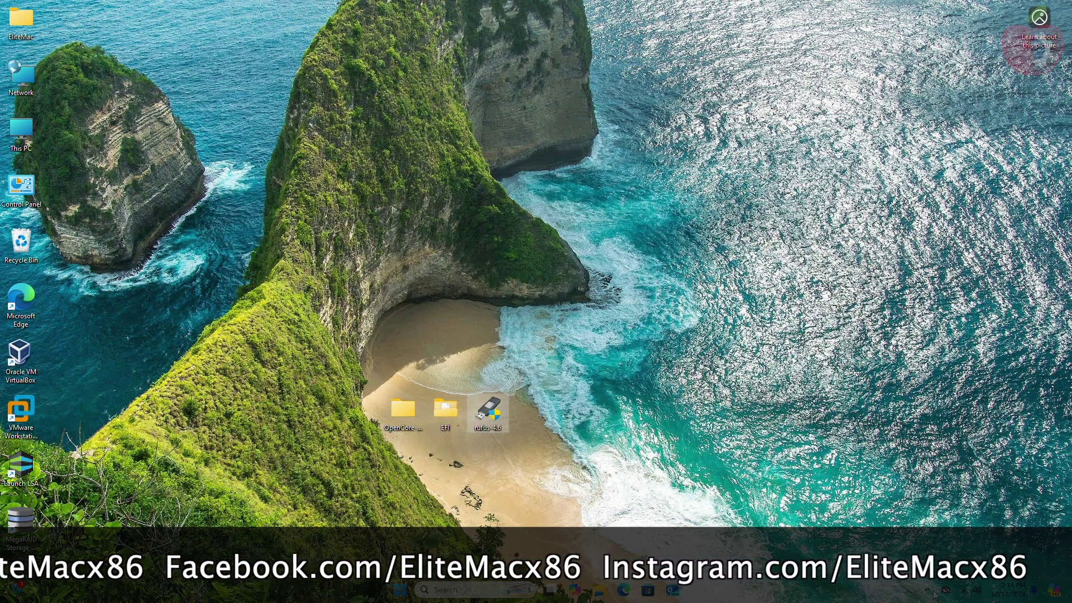
left_click(885, 533)
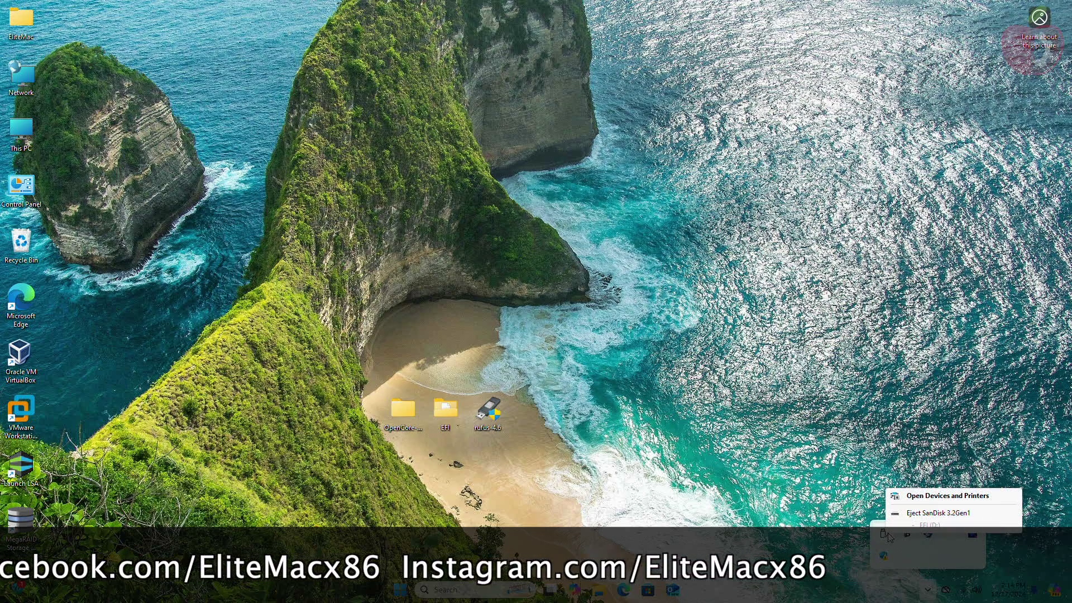
left_click(912, 513)
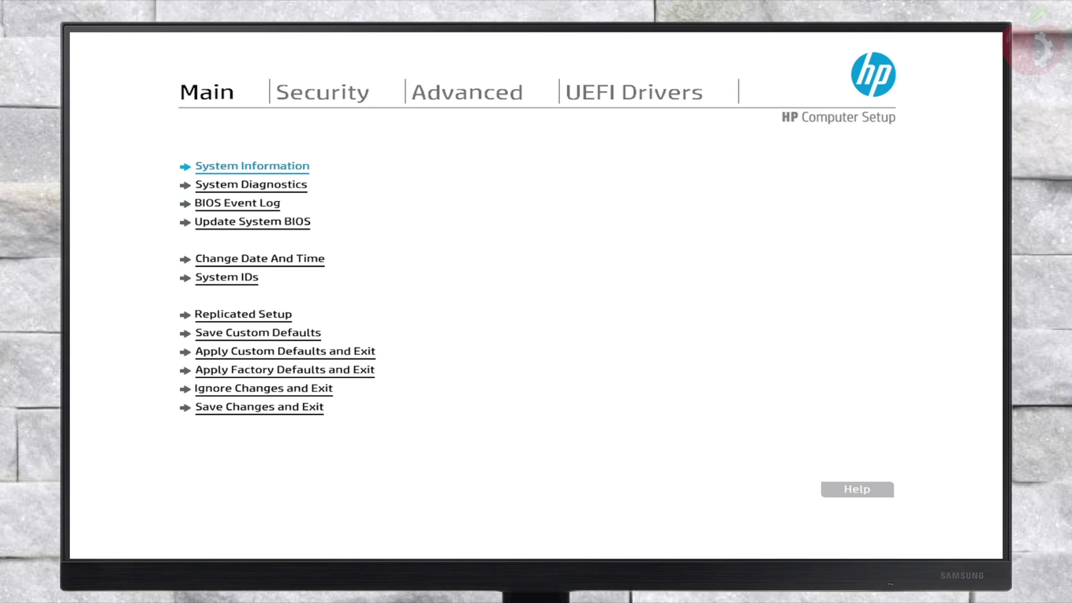
Apply the factory defaults in HP Computer Setup and exit, confirming the restore.
key("Down")
key("Down")
key("Down")
key("Down")
key("Down")
key("Down")
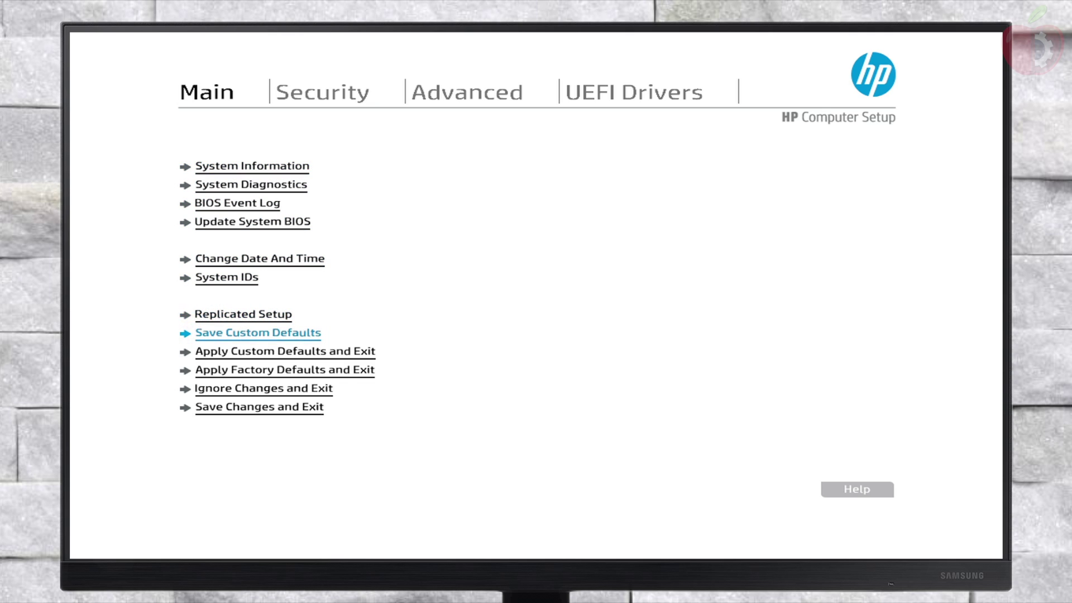
key("Down")
key("Down")
key("Return")
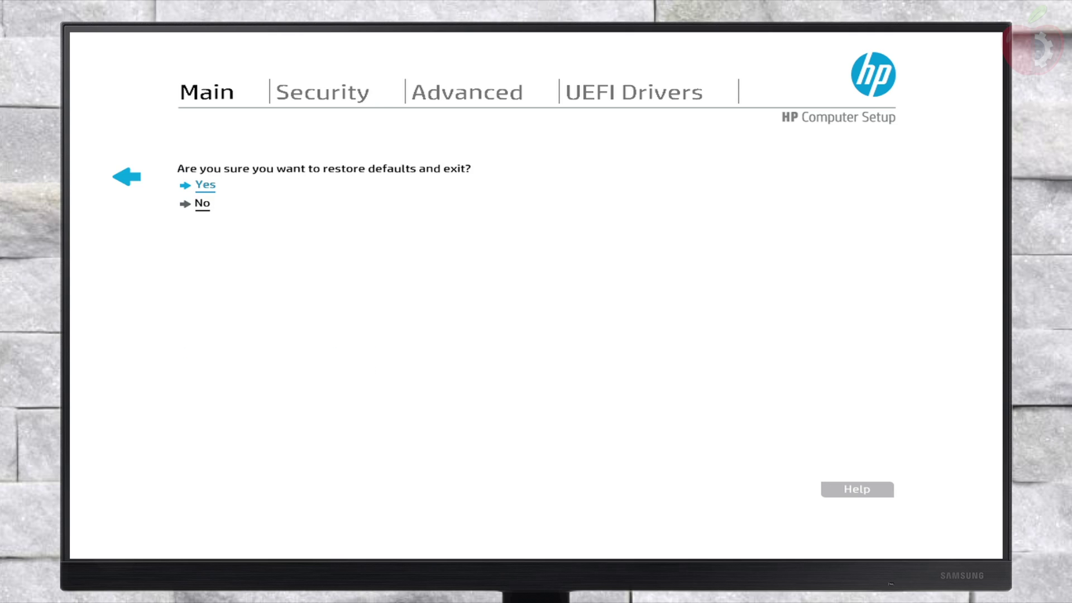
key("Return")
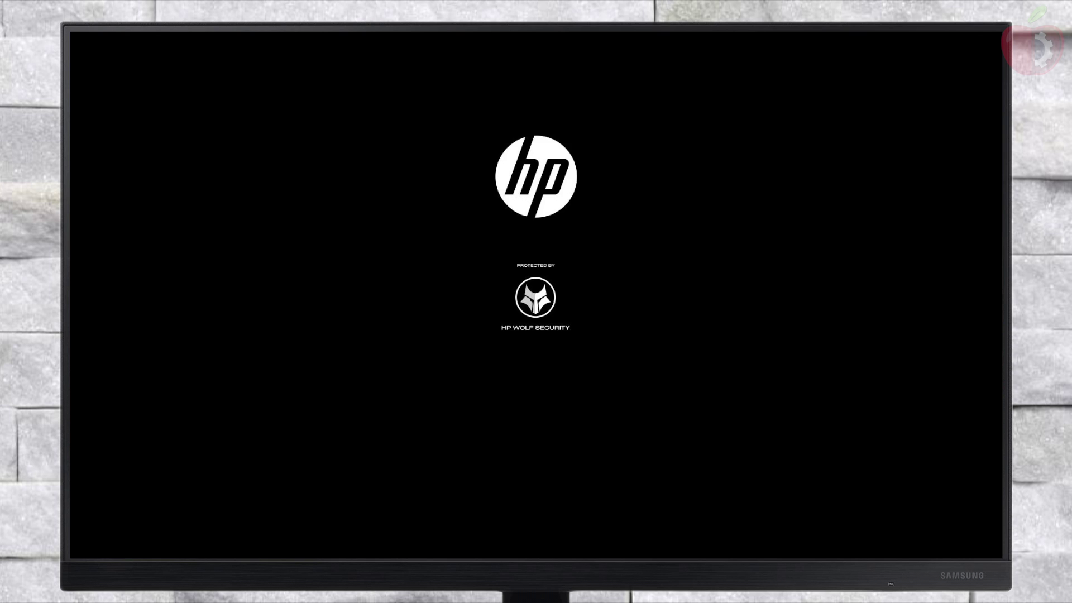
Re-enter HP Computer Setup and check the TPM Embedded Security and Secure Boot Configuration settings.
key("F10")
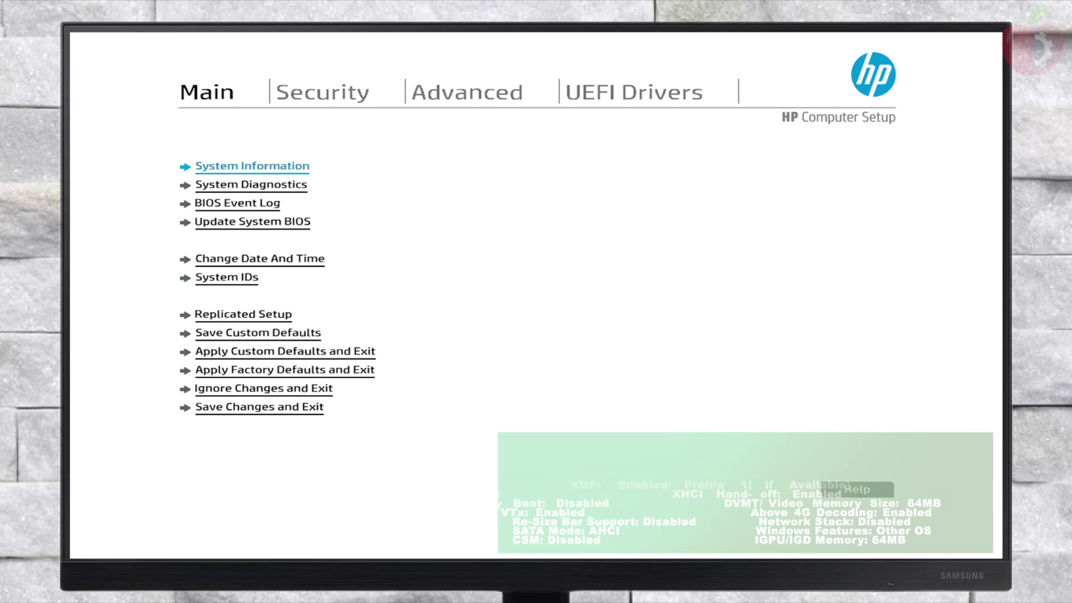
key("Right")
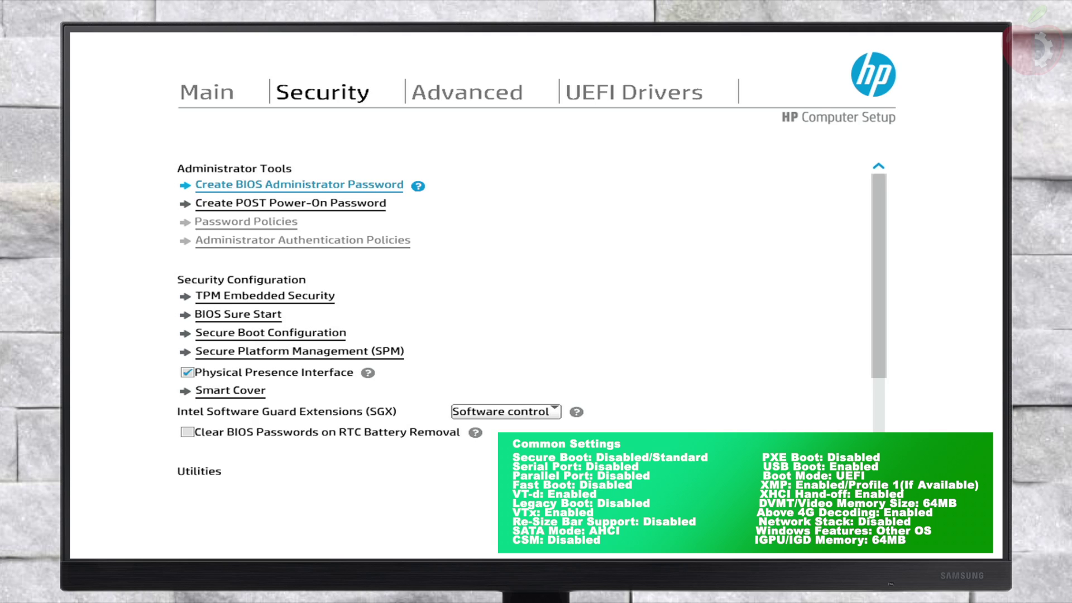
key("Down")
key("Down")
key("Return")
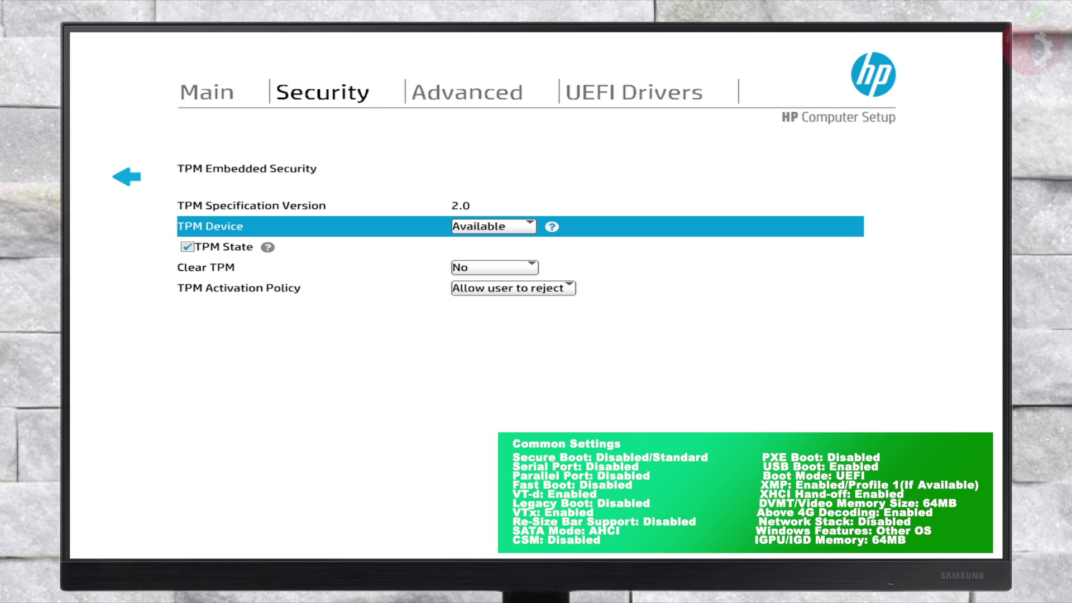
key("Escape")
key("Down")
key("Down")
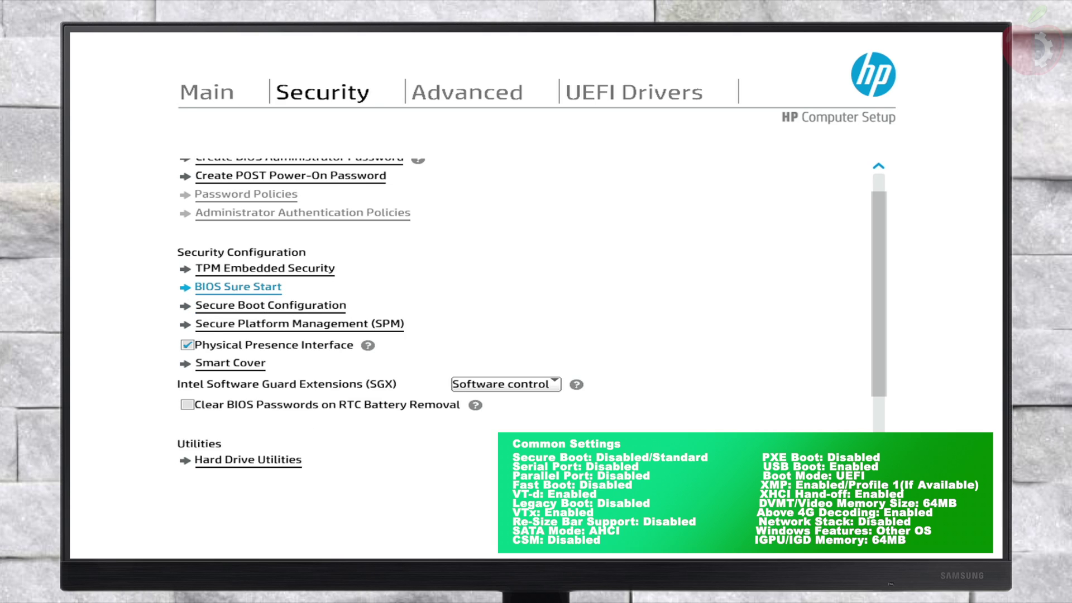
key("Return")
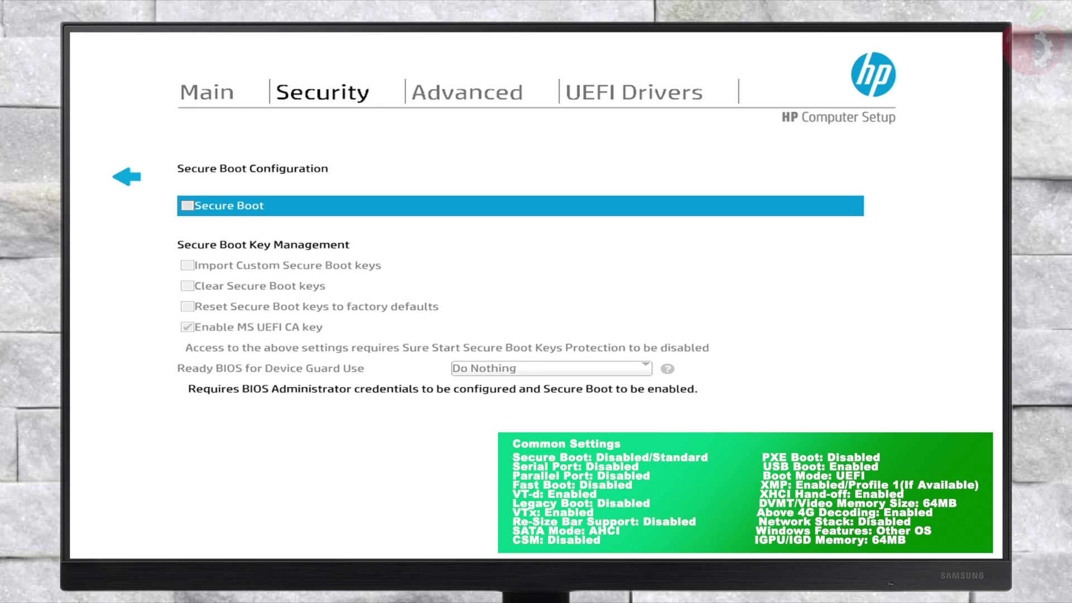
key("Escape")
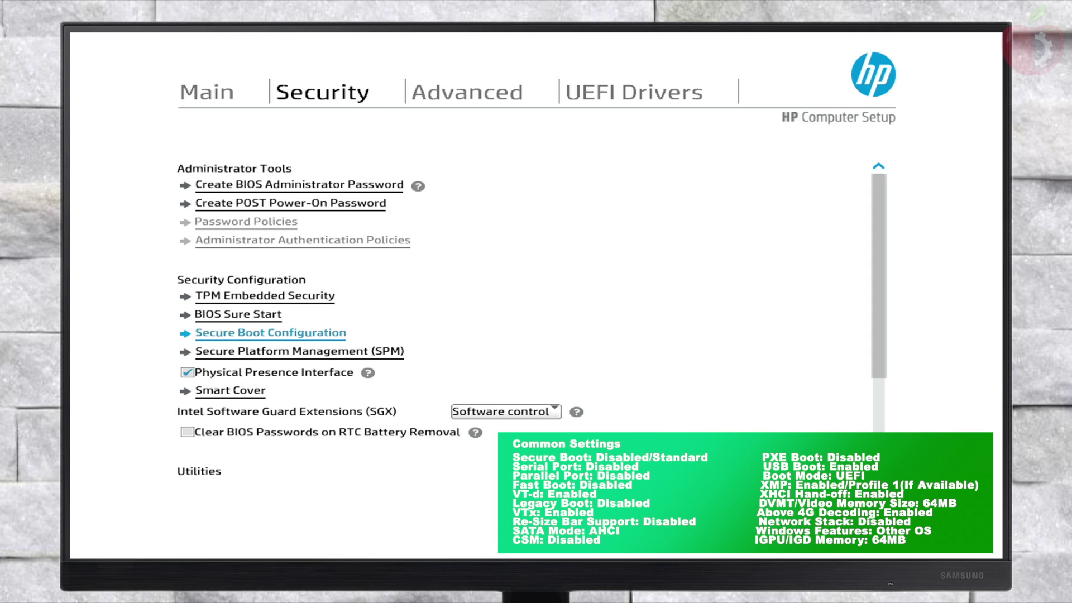
Disable Fast Boot and Network (PXE) Boot in the advanced Boot Options.
key("Right")
key("Down")
key("Down")
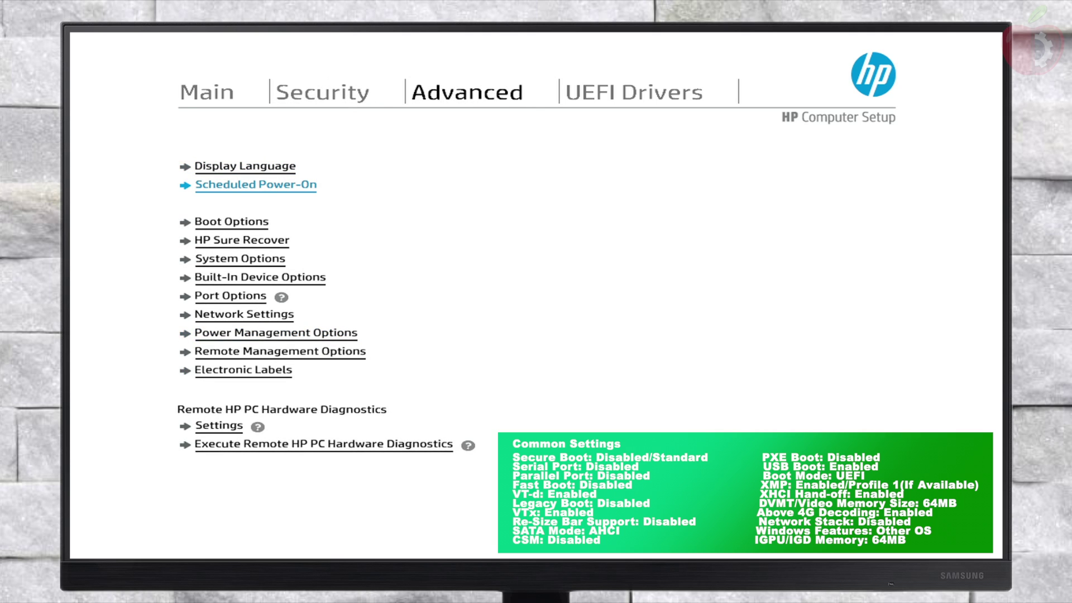
key("Return")
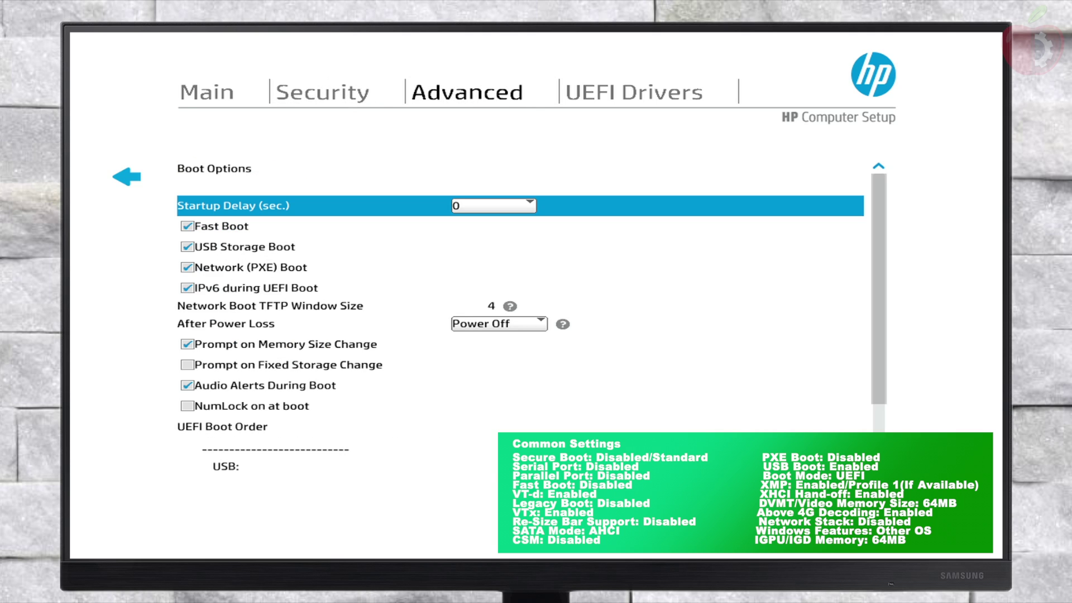
key("Down")
key("Return")
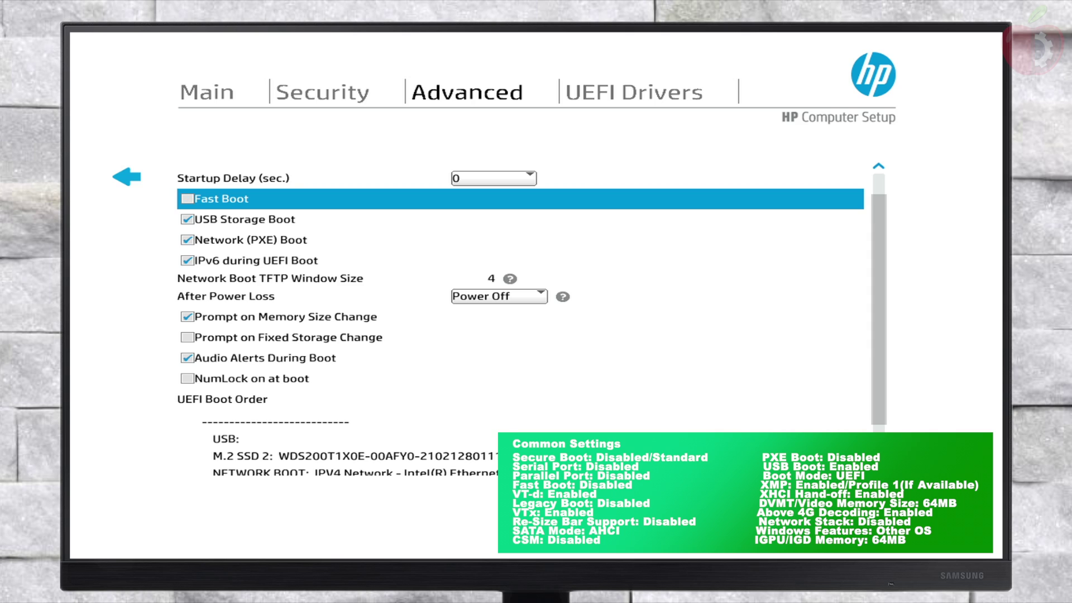
key("Down")
key("Down")
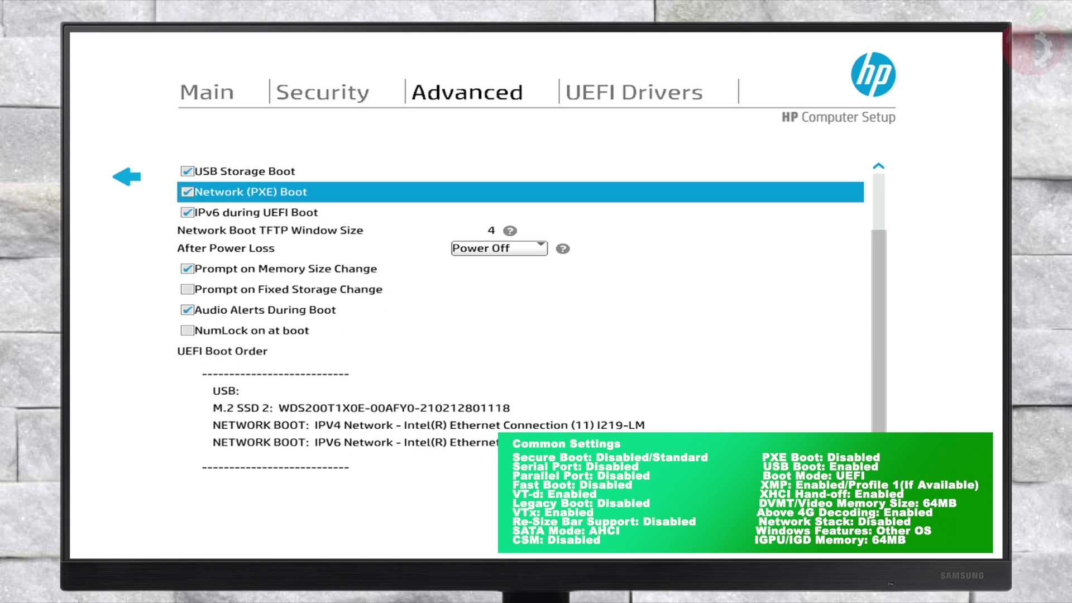
key("Return")
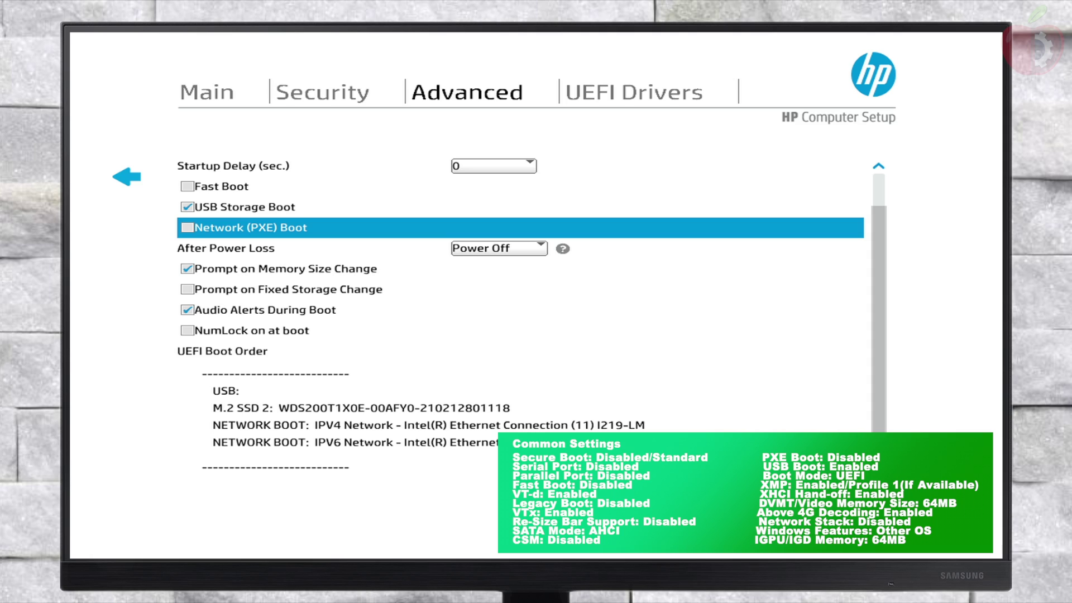
key("Escape")
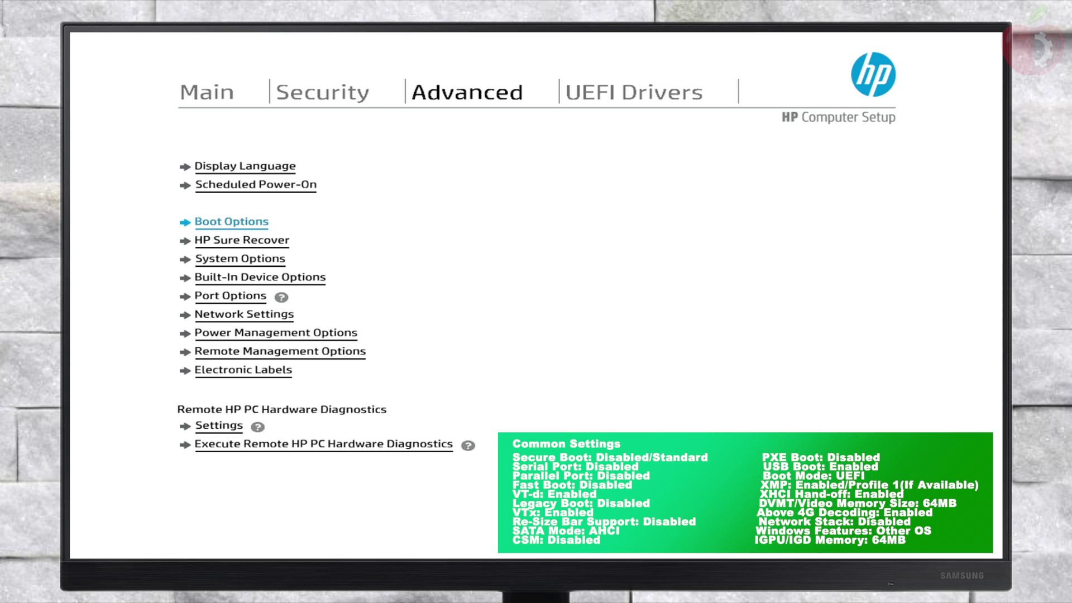
Review the advanced System Options, including RAID and Optane storage, Turbo-boost, Hyperthreading, VTx, VTd and DMA Protection.
key("Down")
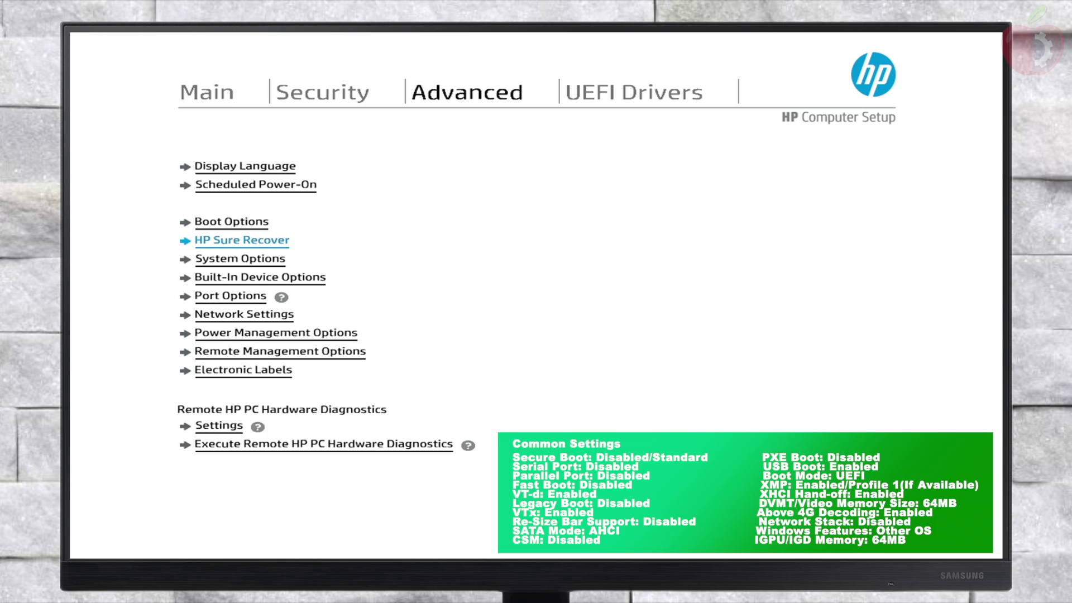
key("Down")
key("Return")
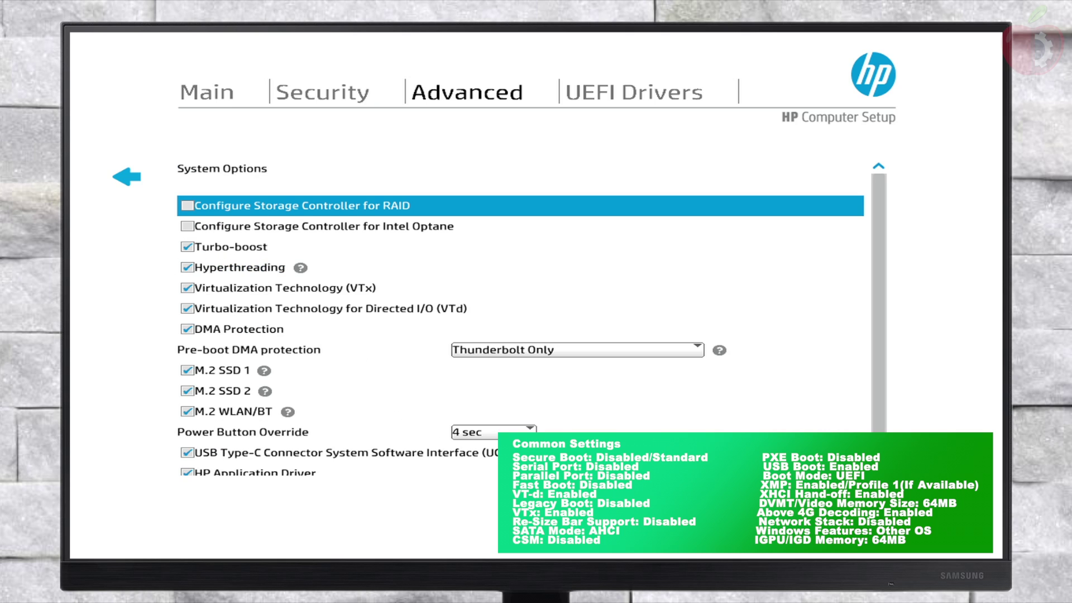
key("Down")
key("Down")
key("Down")
key("Down")
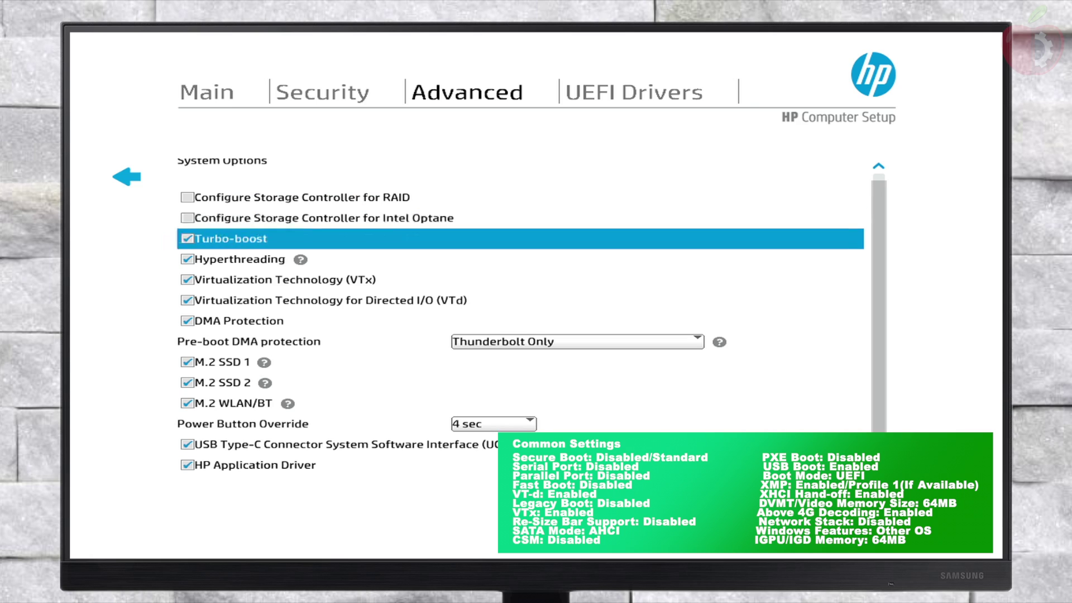
key("Down")
key("Down")
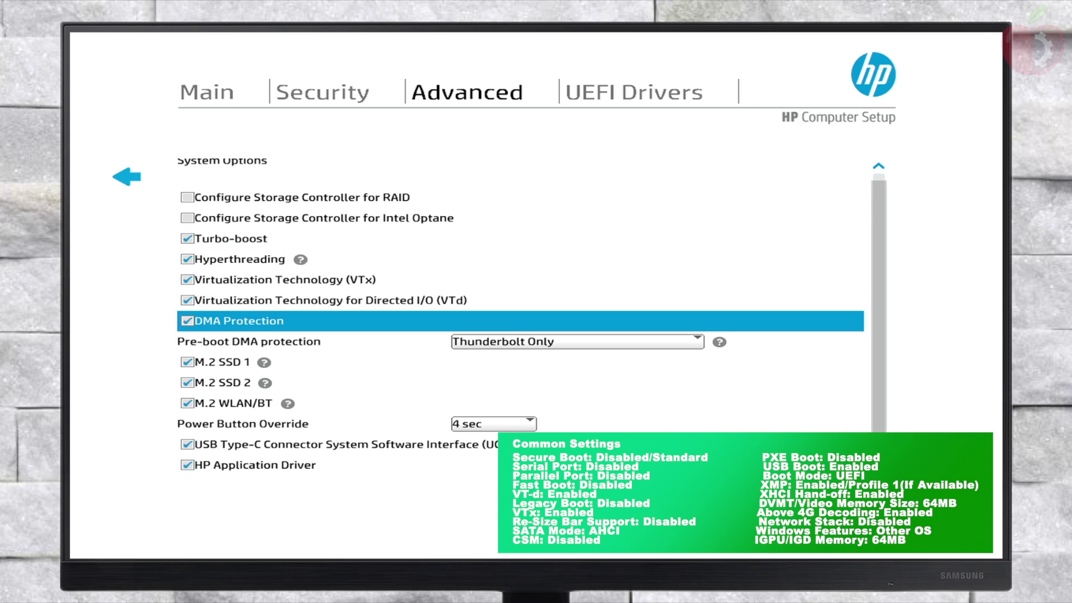
key("Down")
key("Down")
key("Down")
key("Down")
key("Down")
key("Down")
key("Down")
key("Down")
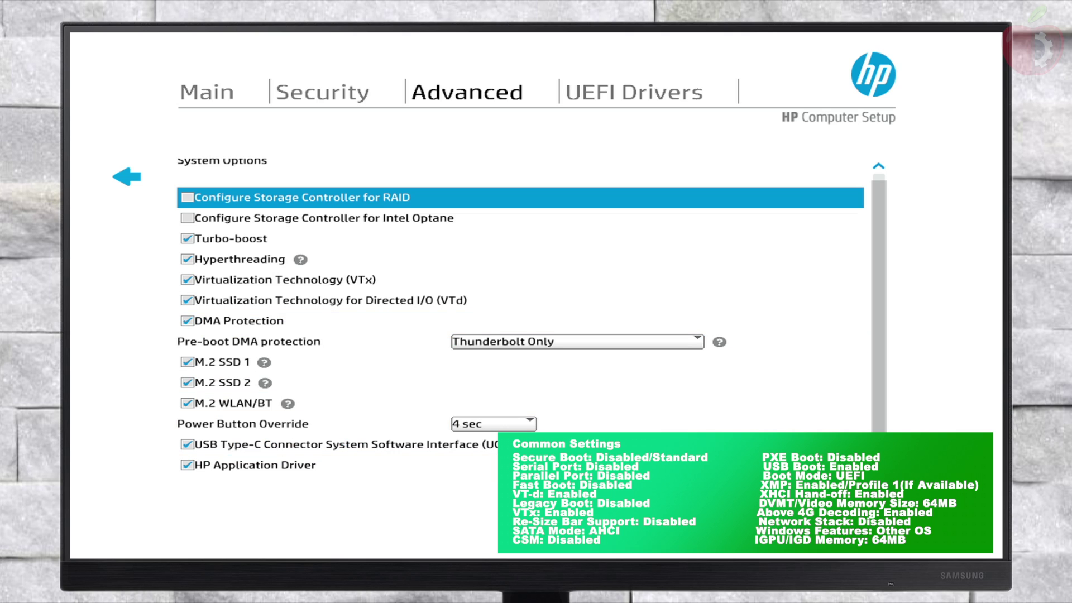
key("Escape")
Set the video memory size to 64 MB in the Built-In Device Options.
key("Down")
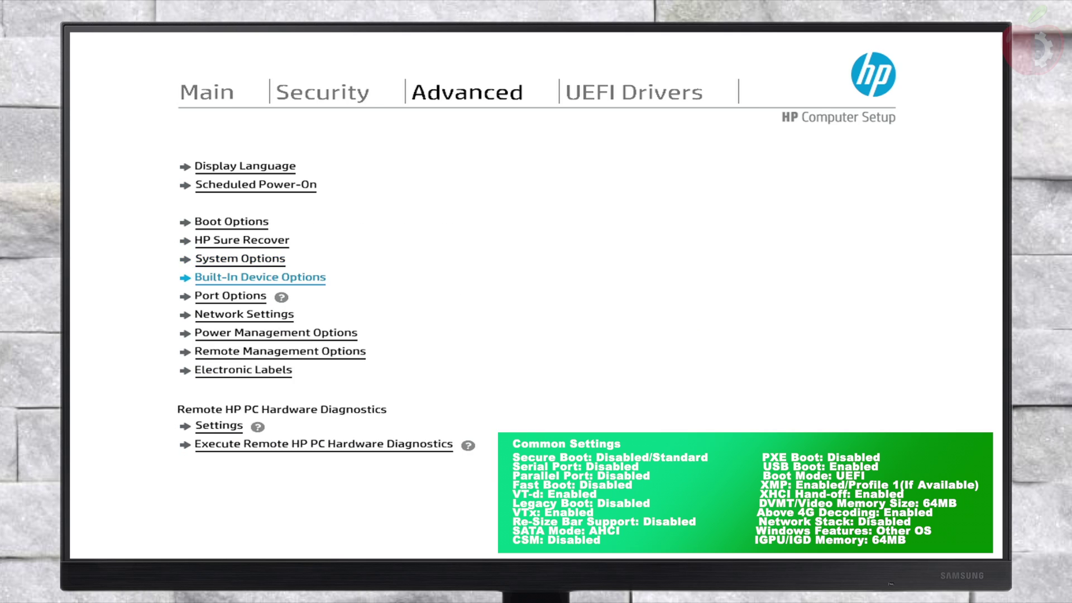
key("Return")
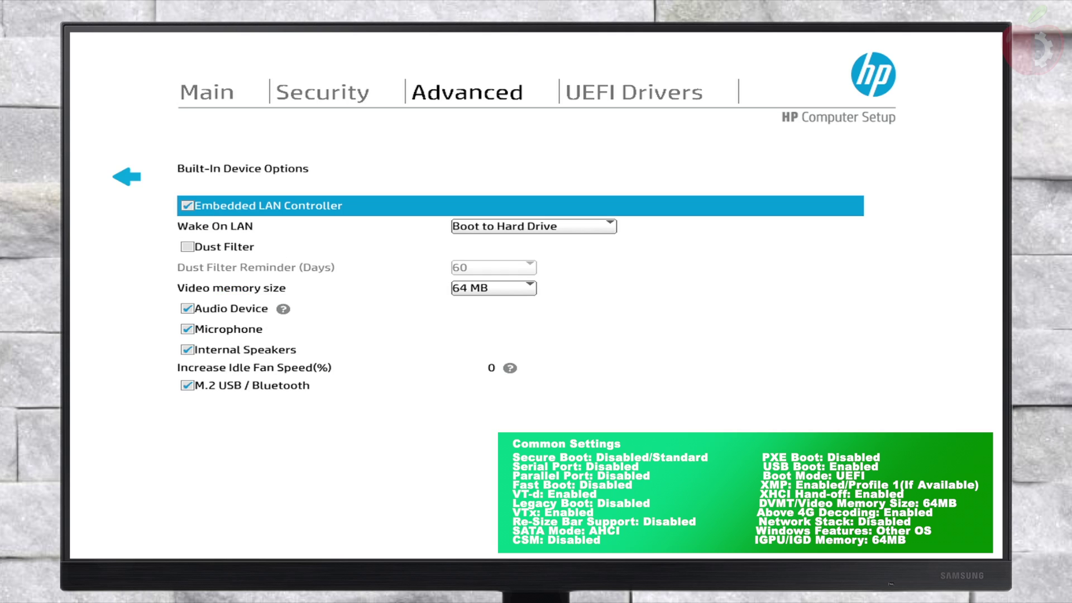
key("Down")
key("Down")
key("Down")
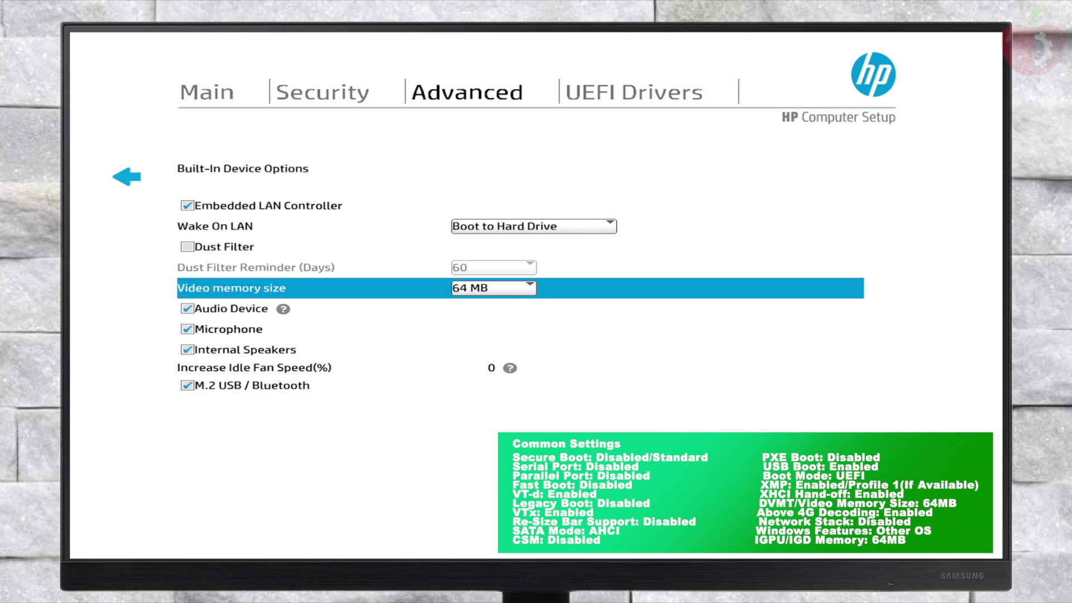
key("Return")
key("Return")
key("Escape")
Set Restrict USB Devices to allow all in the Port Options.
key("Down")
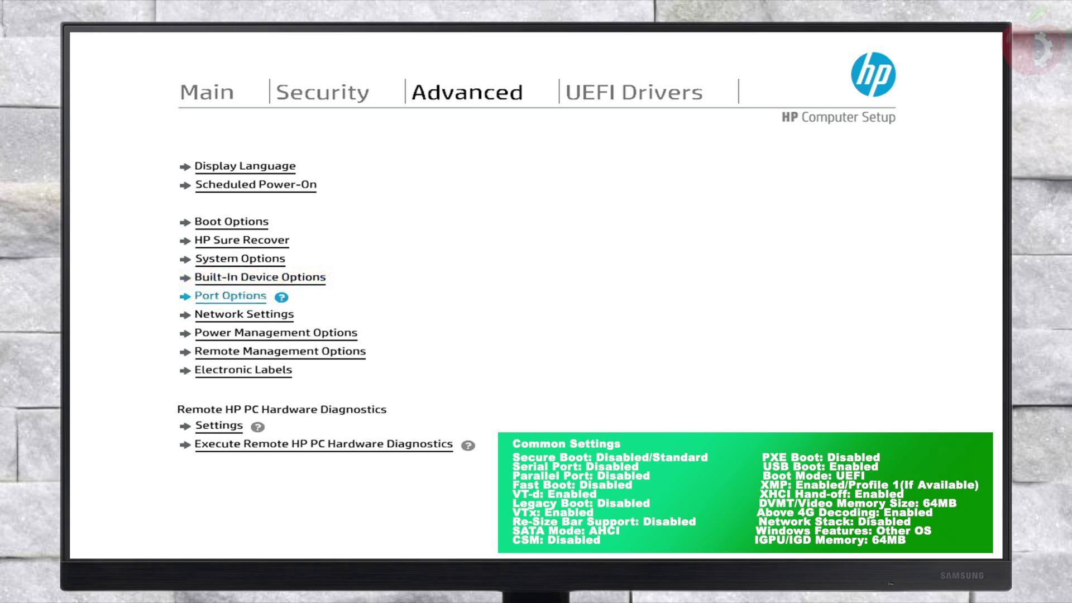
key("Return")
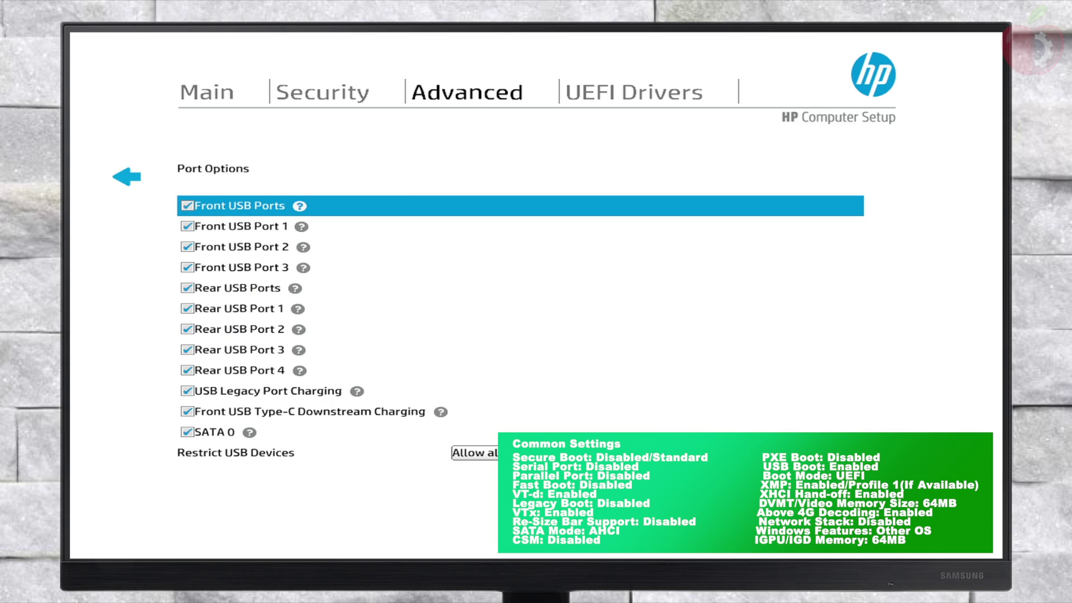
left_click(236, 453)
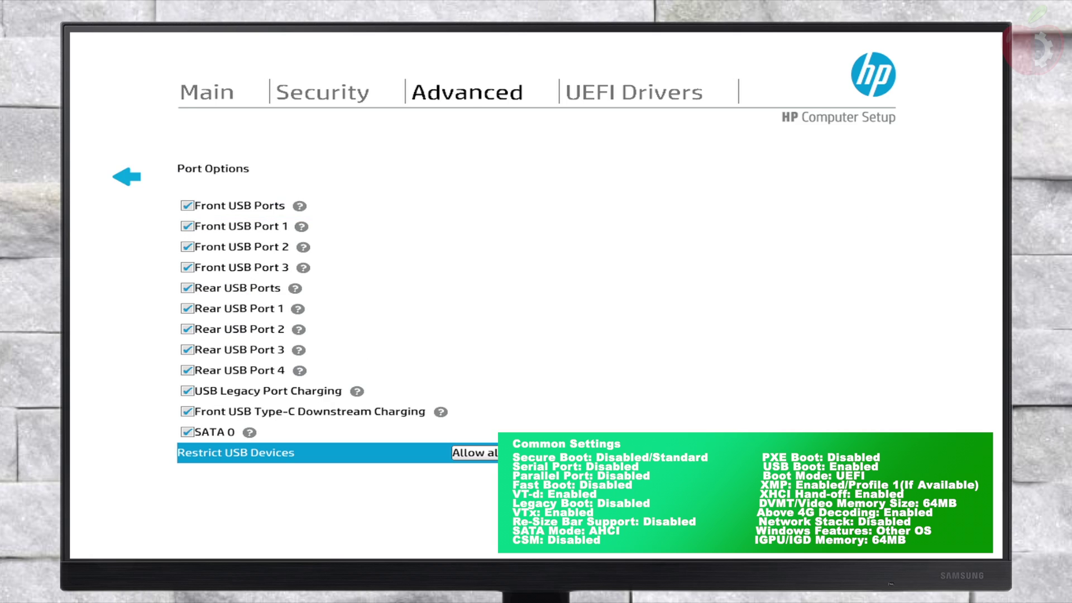
key("Return")
key("Return")
key("Escape")
Review the Update Network Settings options, including Extended DHCP Timeout, and the UEFI Drivers page.
key("Down")
key("Return")
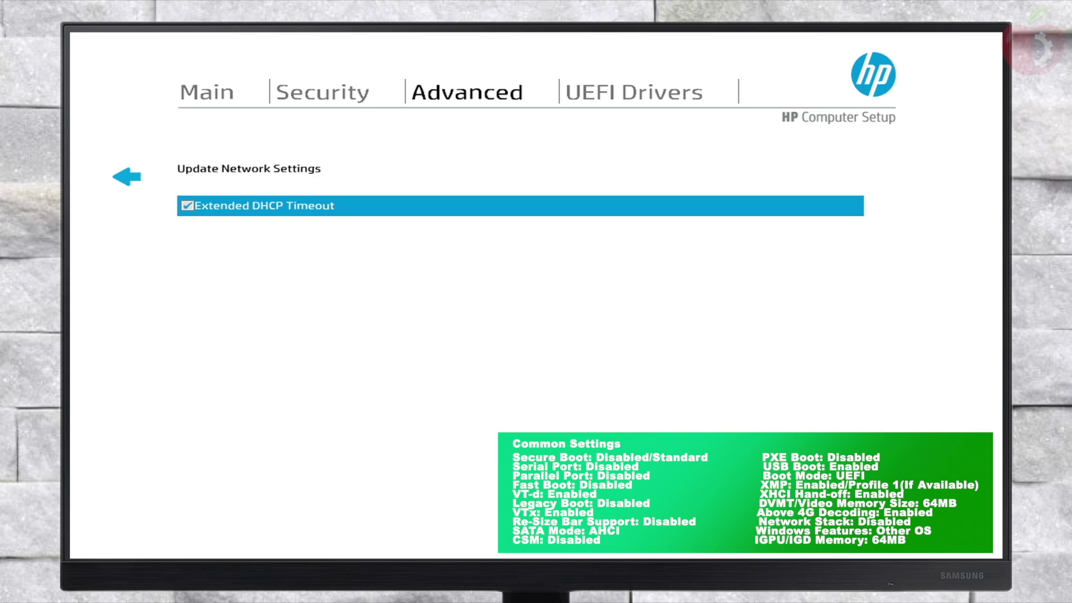
key("Escape")
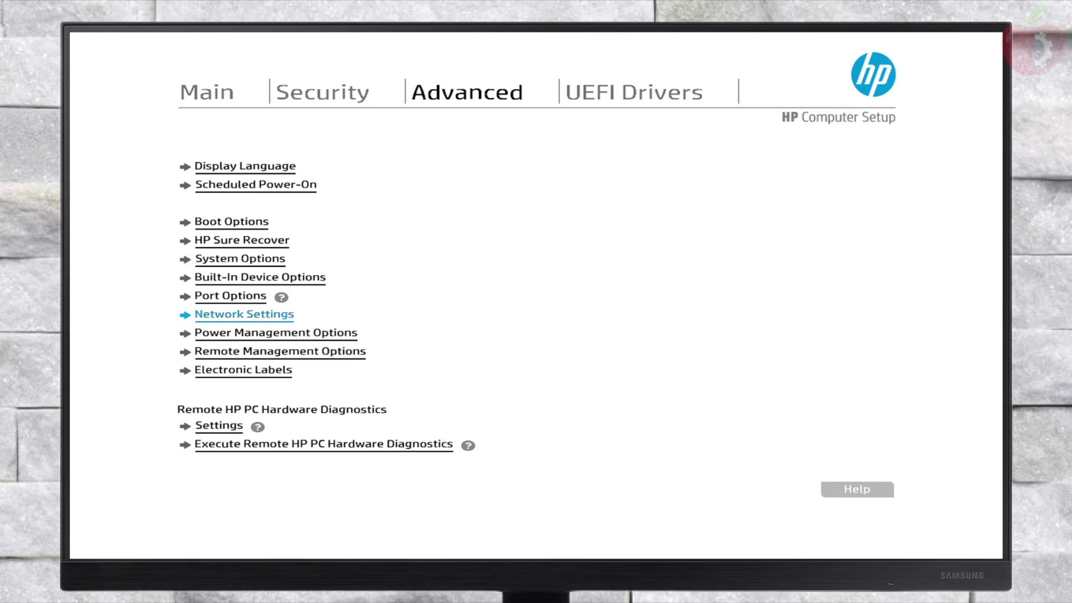
key("Down")
key("Up")
key("Right")
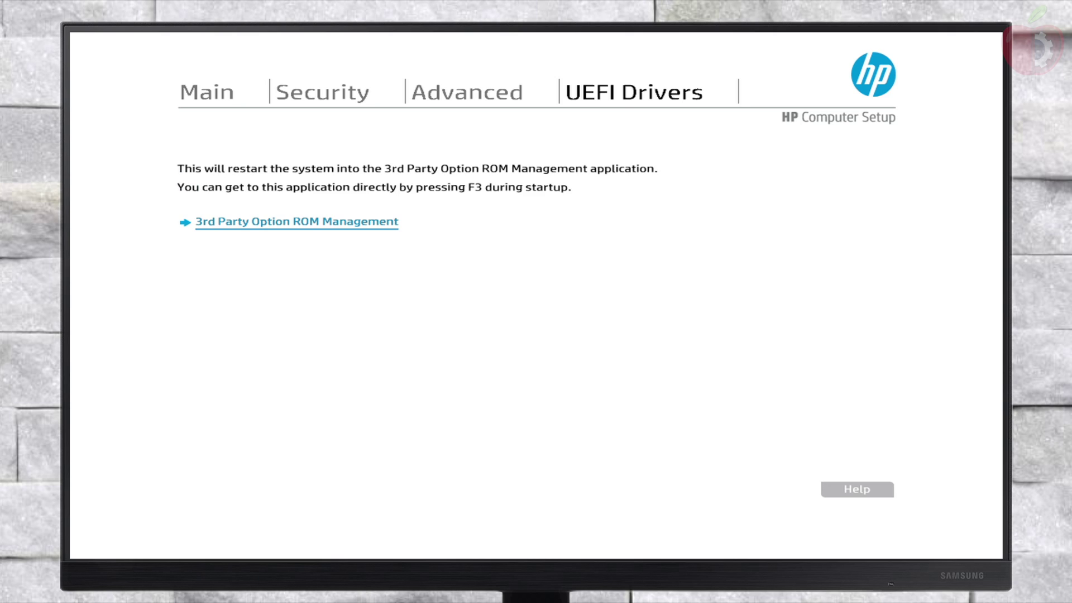
Save the BIOS changes and exit the setup, confirming the save with Yes.
key("Left")
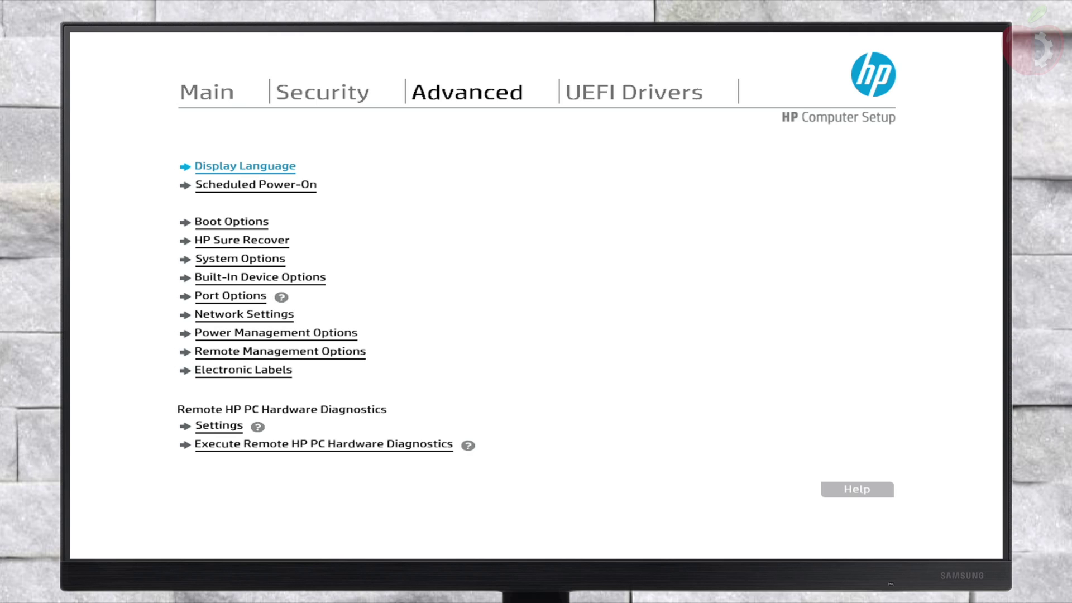
key("Left")
key("Left")
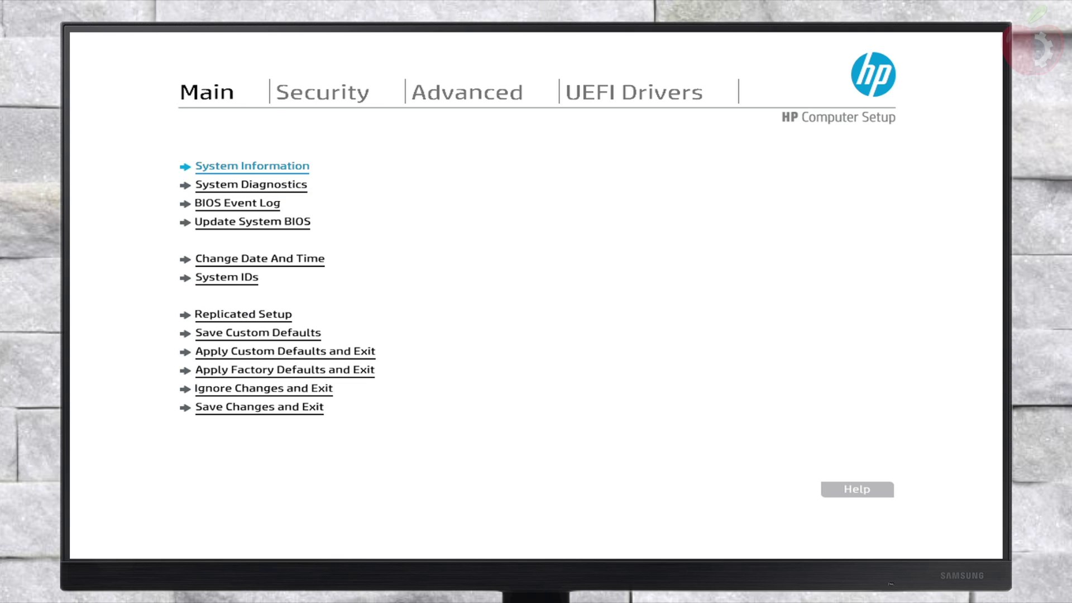
key("Up")
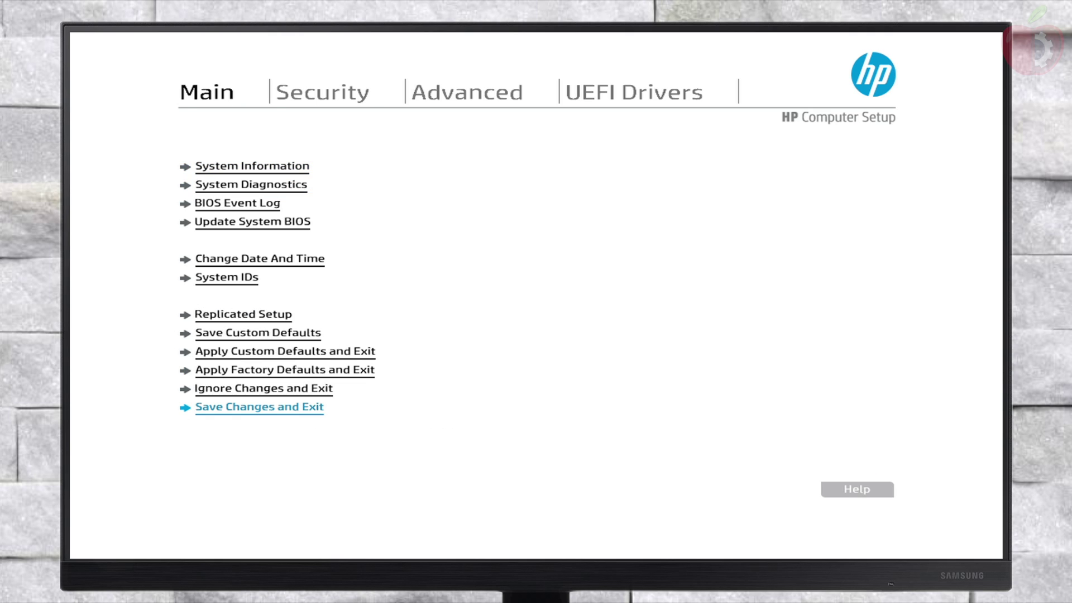
key("Return")
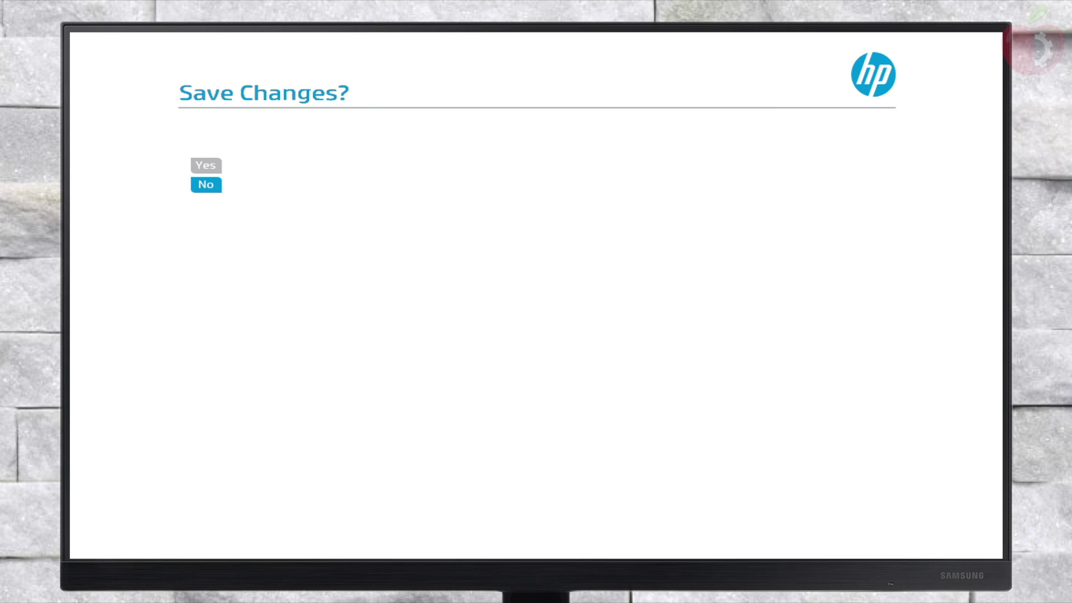
key("Up")
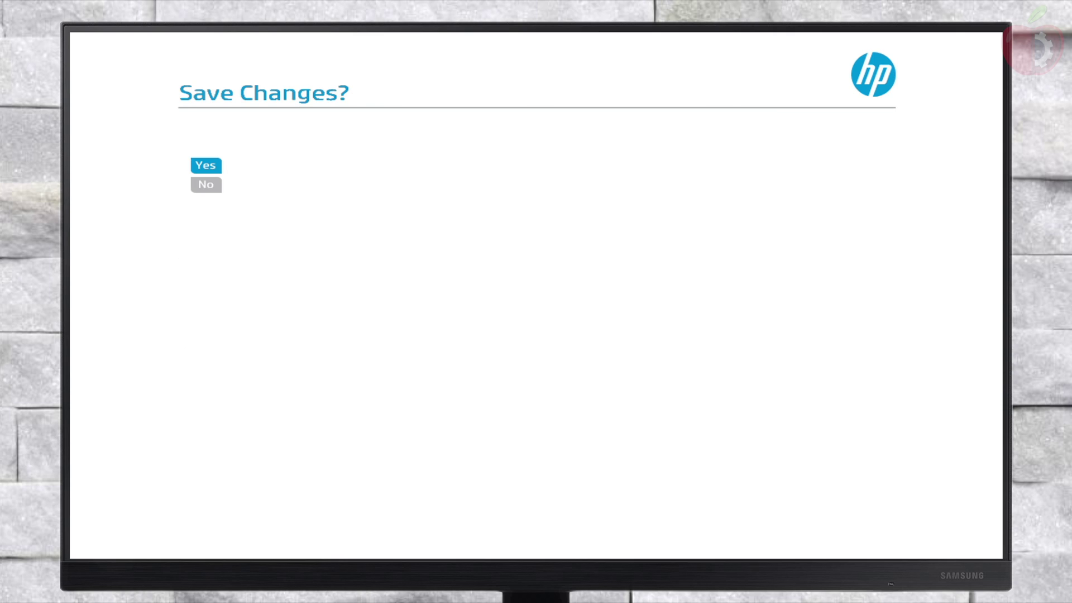
key("Return")
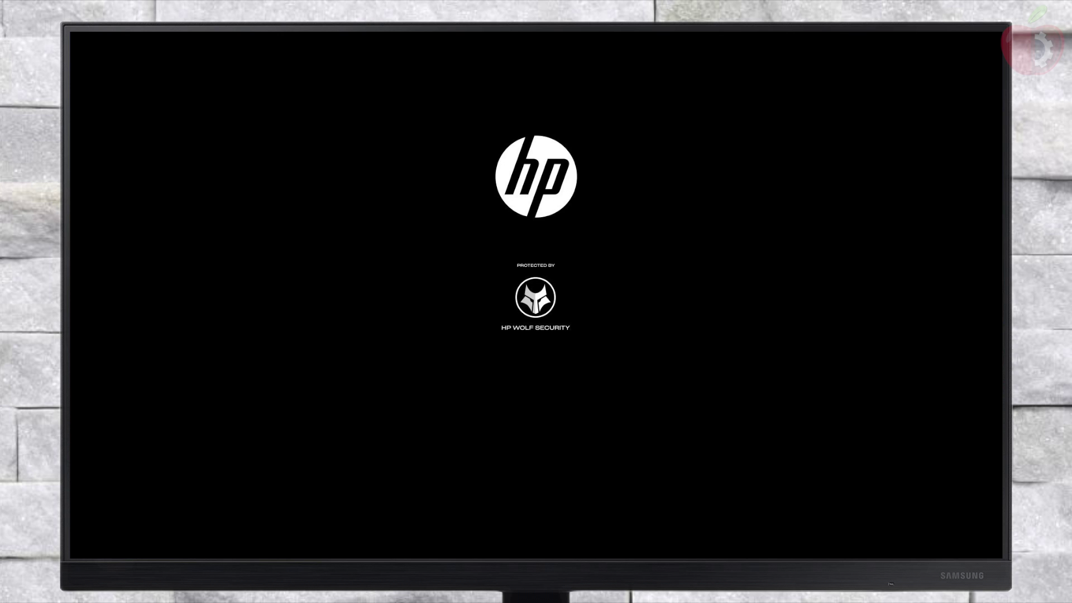
Boot from the UEFI SanDisk USB drive into the EFI (dmg) recovery and accept English as the language.
key("F9")
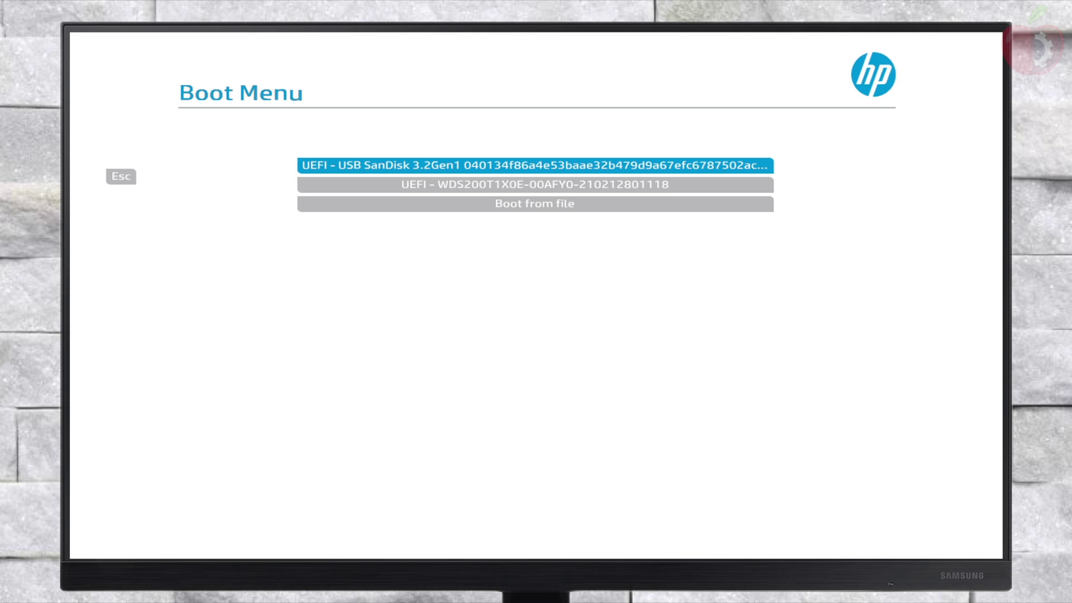
key("Return")
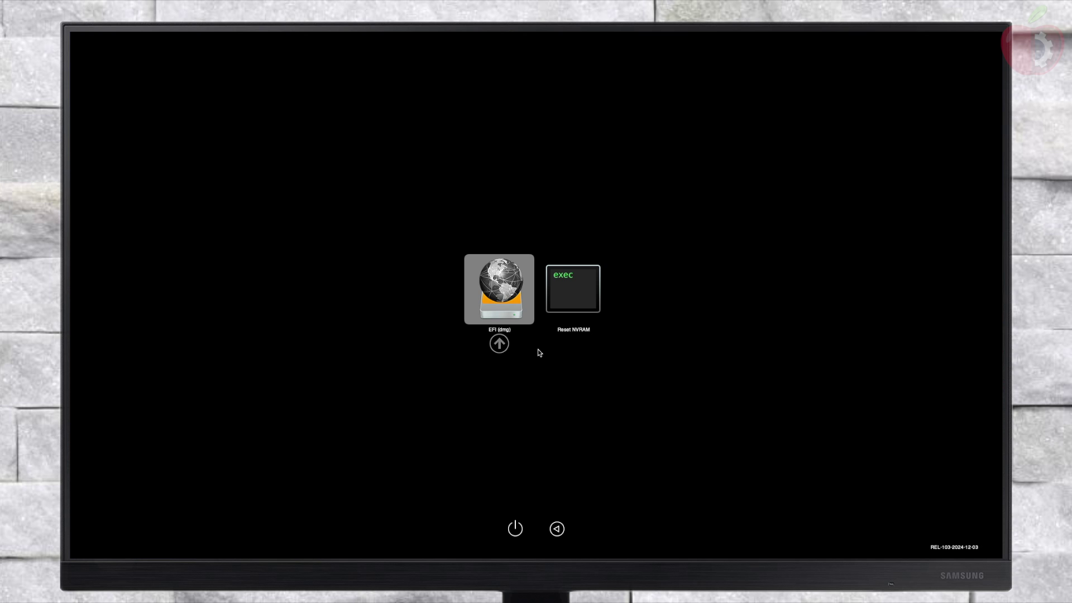
key("Return")
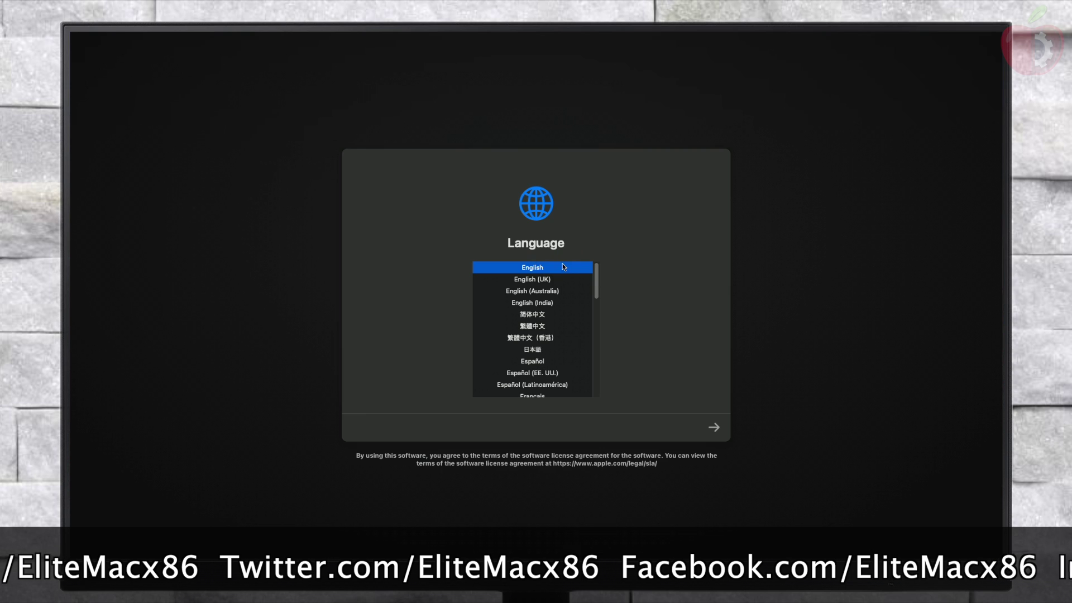
left_click(714, 427)
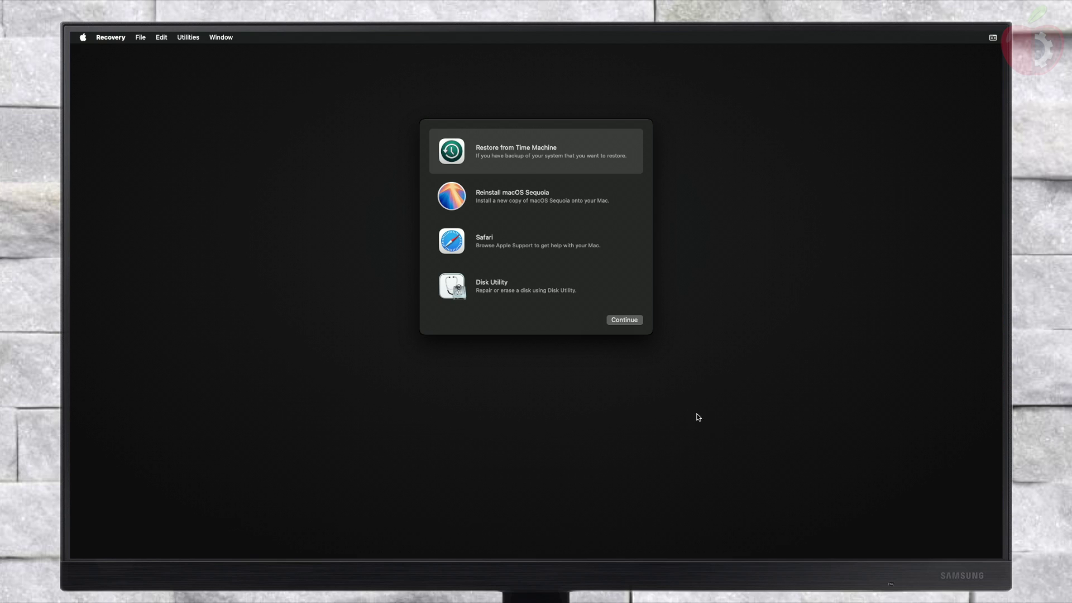
Open Disk Utility from the recovery window and show all devices instead of only volumes.
left_click(560, 280)
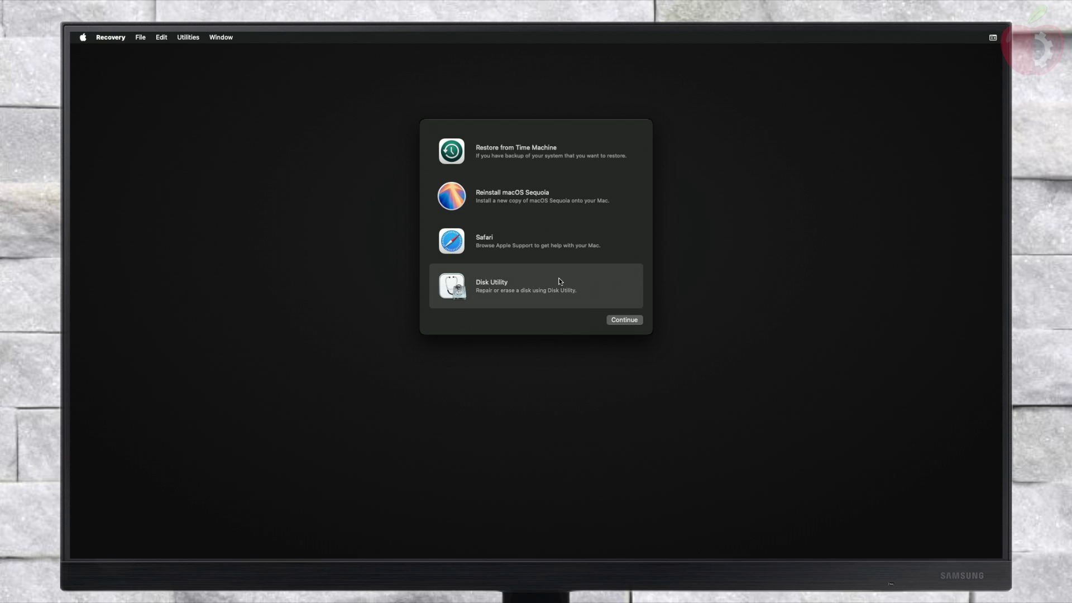
left_click(625, 322)
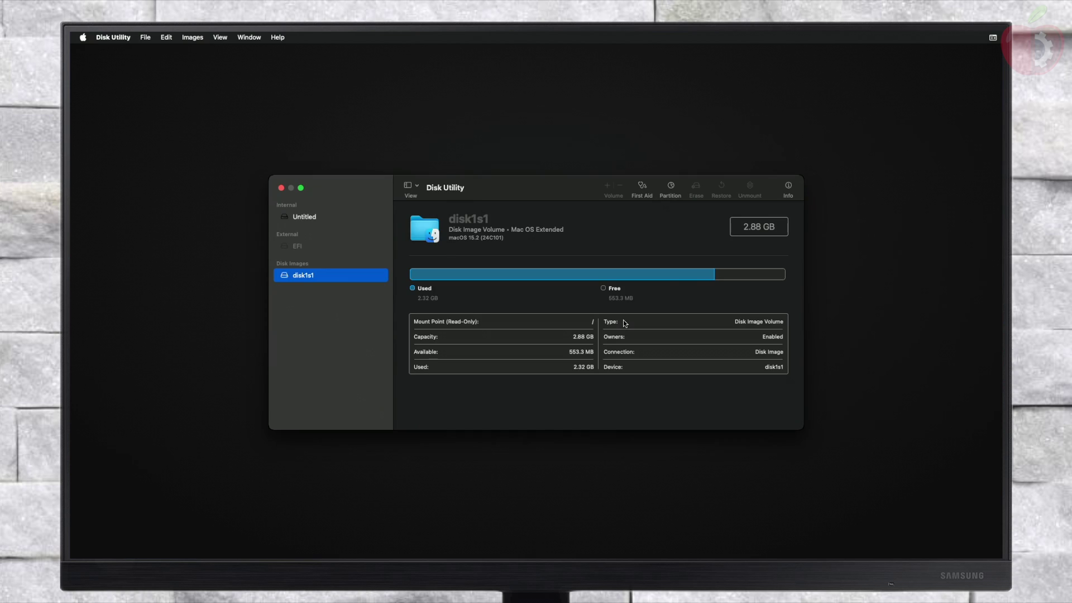
left_click(416, 189)
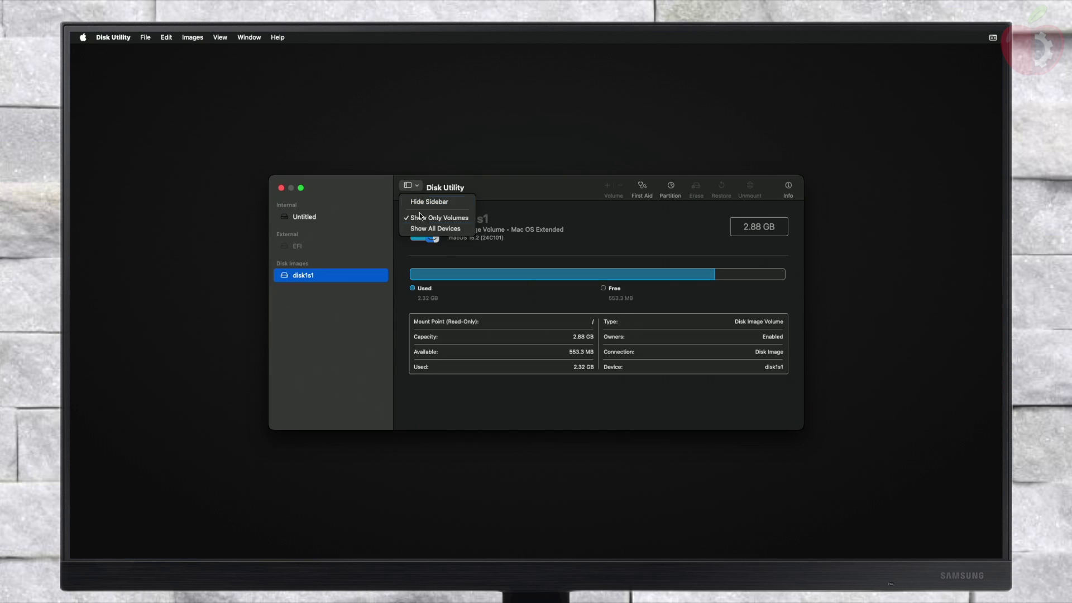
left_click(425, 229)
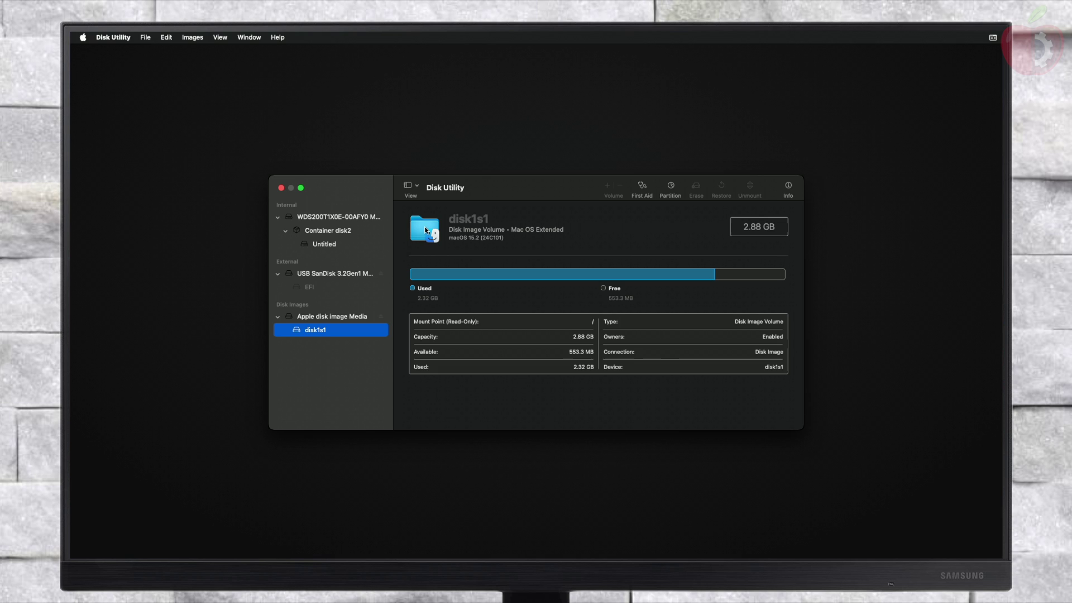
Erase the internal WDS200T1X0E-00AFY0 Media disk as Macintosh HD with APFS format and GUID Partition Map, showing the erase details.
left_click(343, 215)
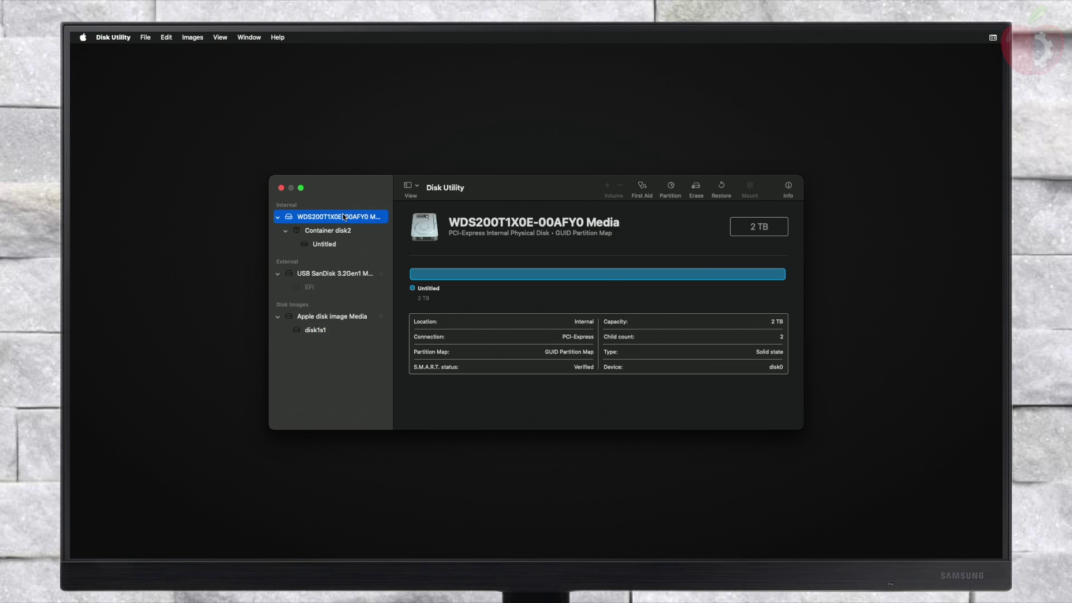
left_click(697, 186)
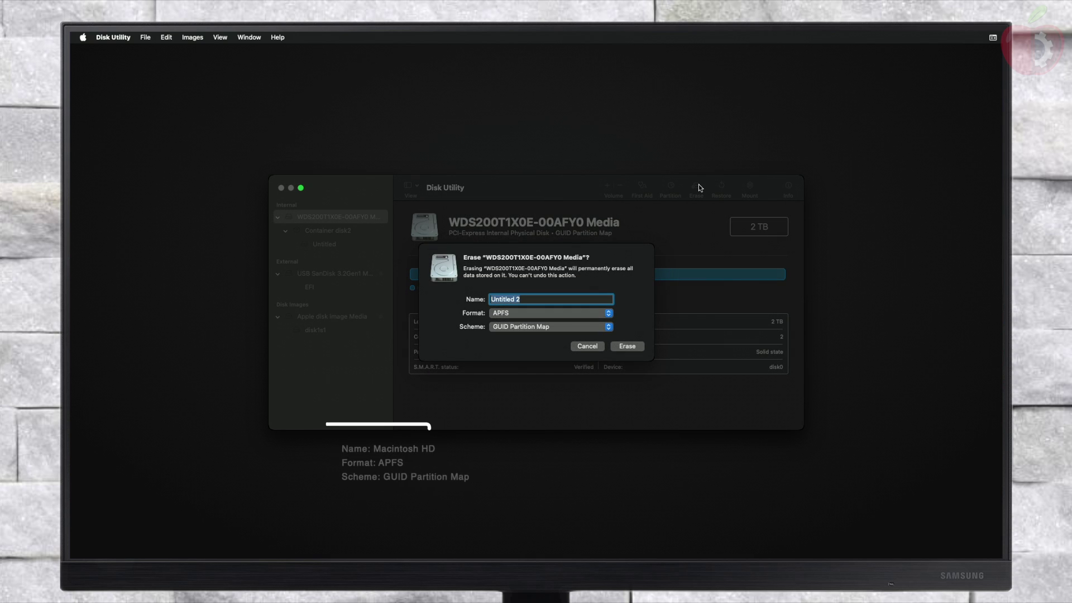
type("M")
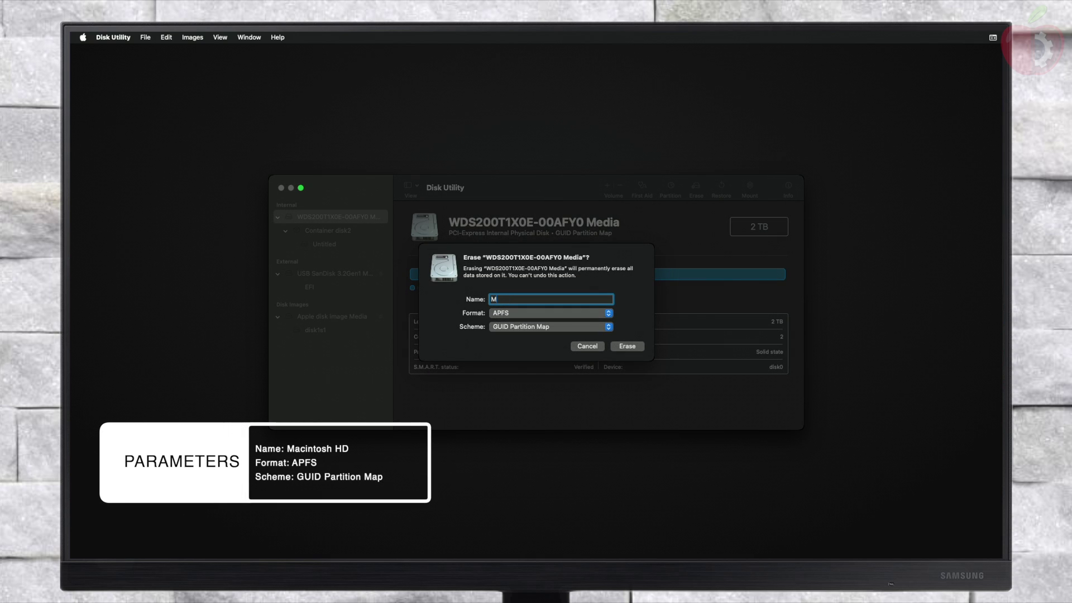
type("acintosh HD")
left_click(571, 314)
left_click(571, 315)
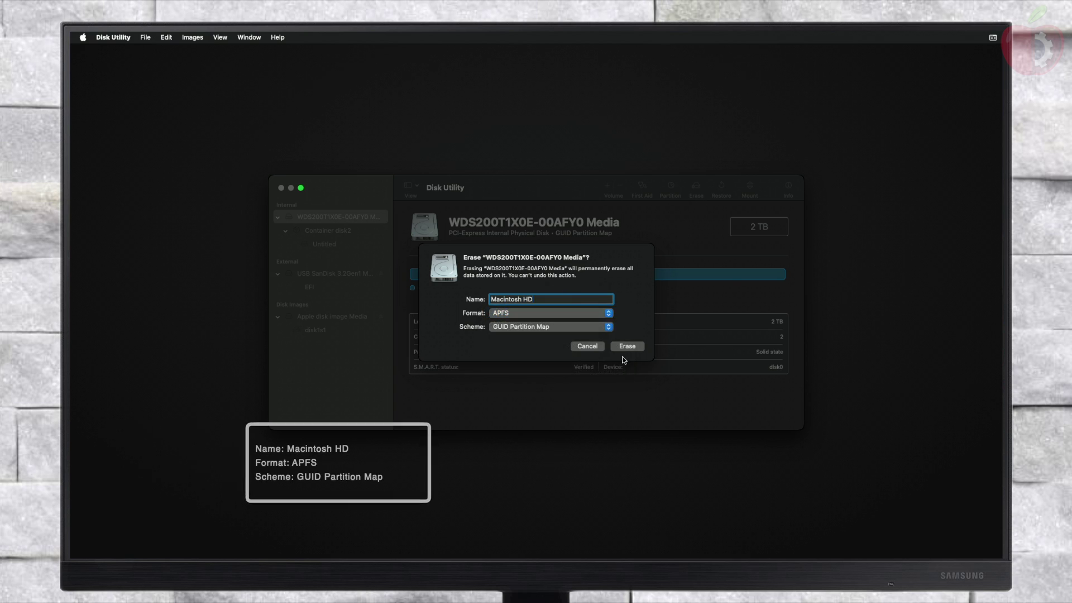
left_click(630, 347)
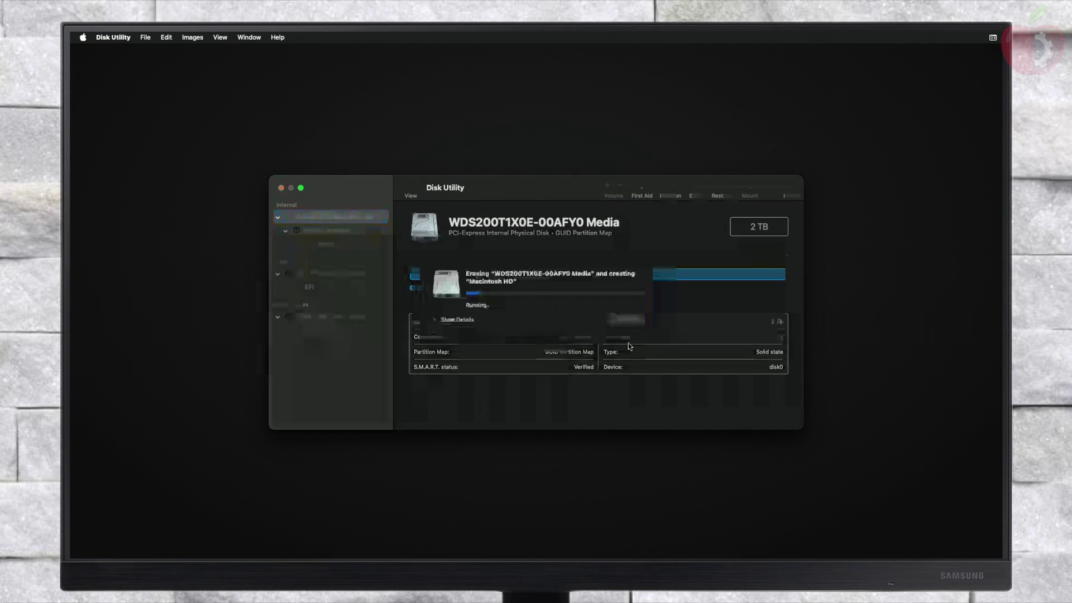
left_click(472, 325)
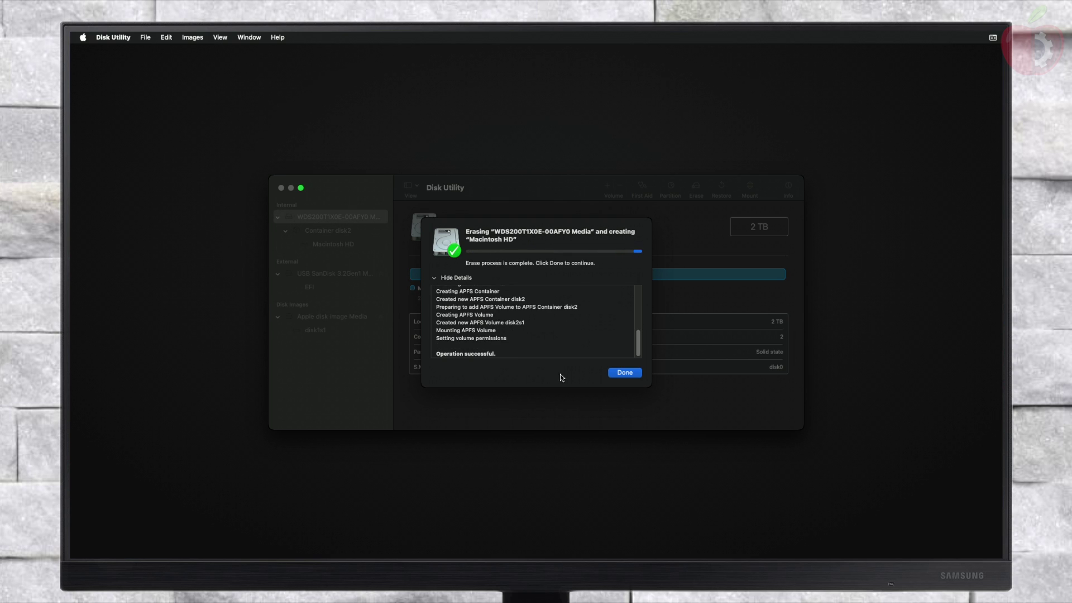
left_click(639, 373)
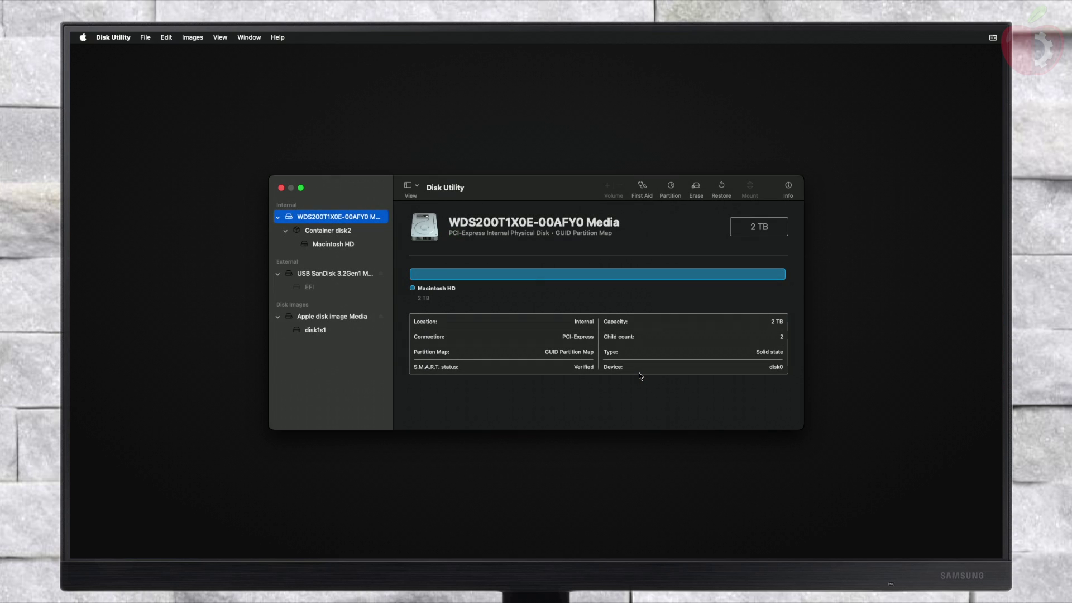
Quit Disk Utility and start Reinstall macOS Sequoia, continuing past the installer's welcome screen.
key("super+q")
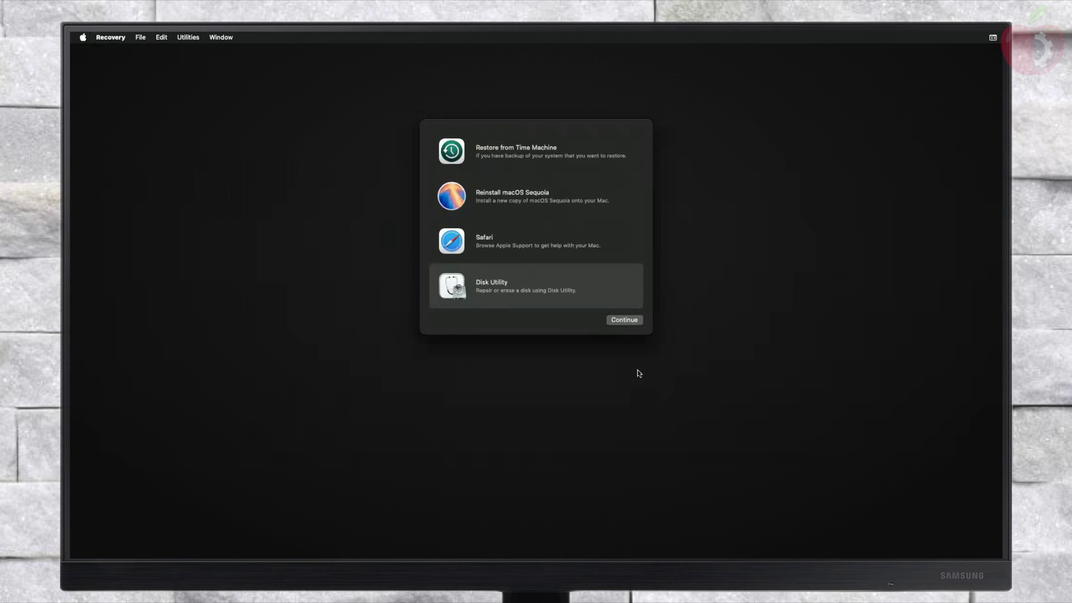
left_click(561, 193)
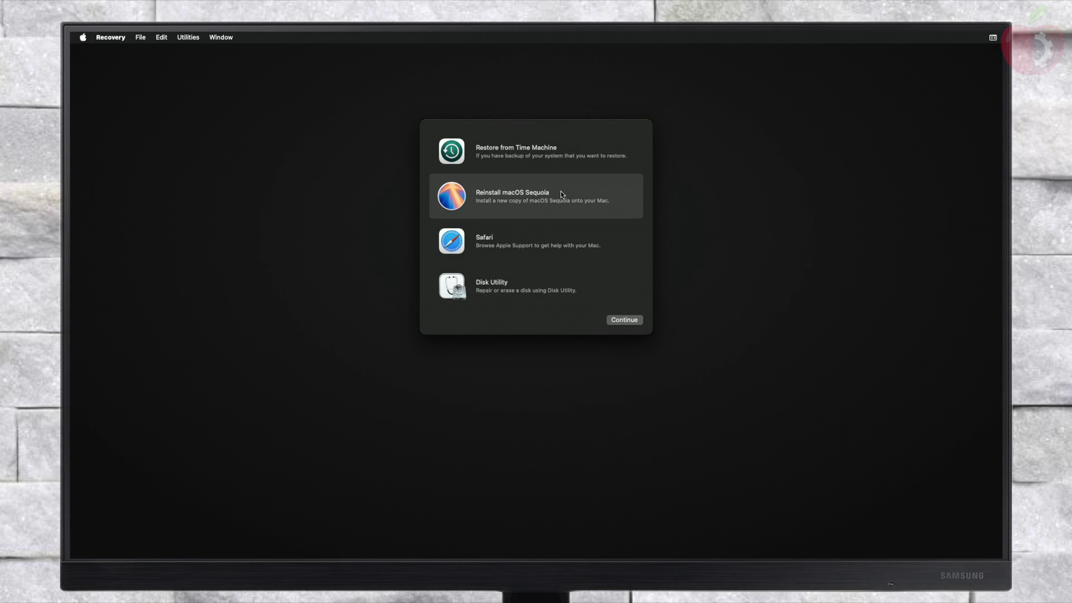
left_click(625, 320)
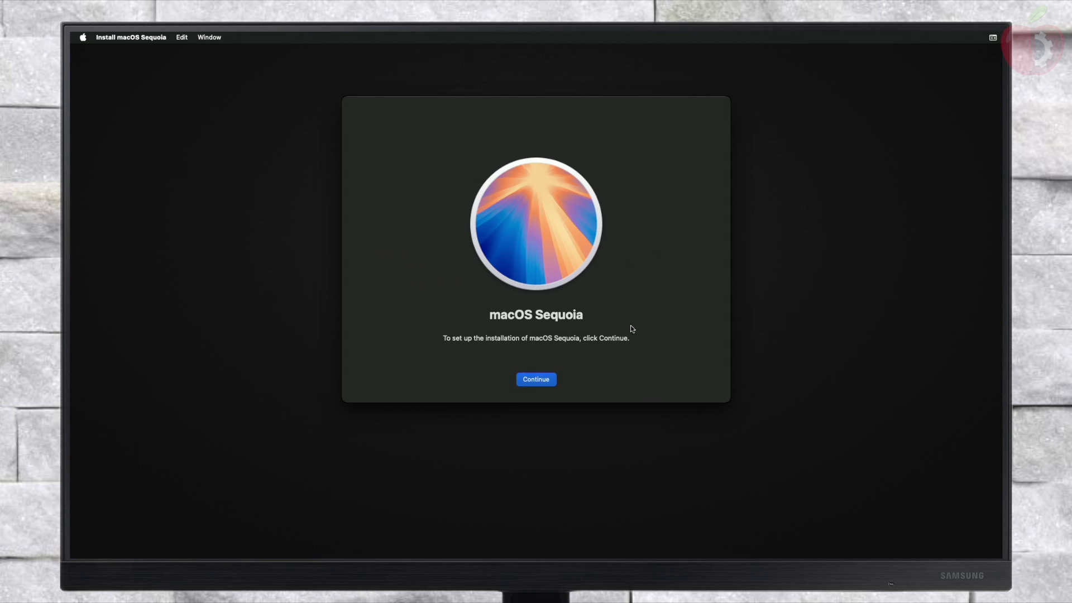
left_click(536, 380)
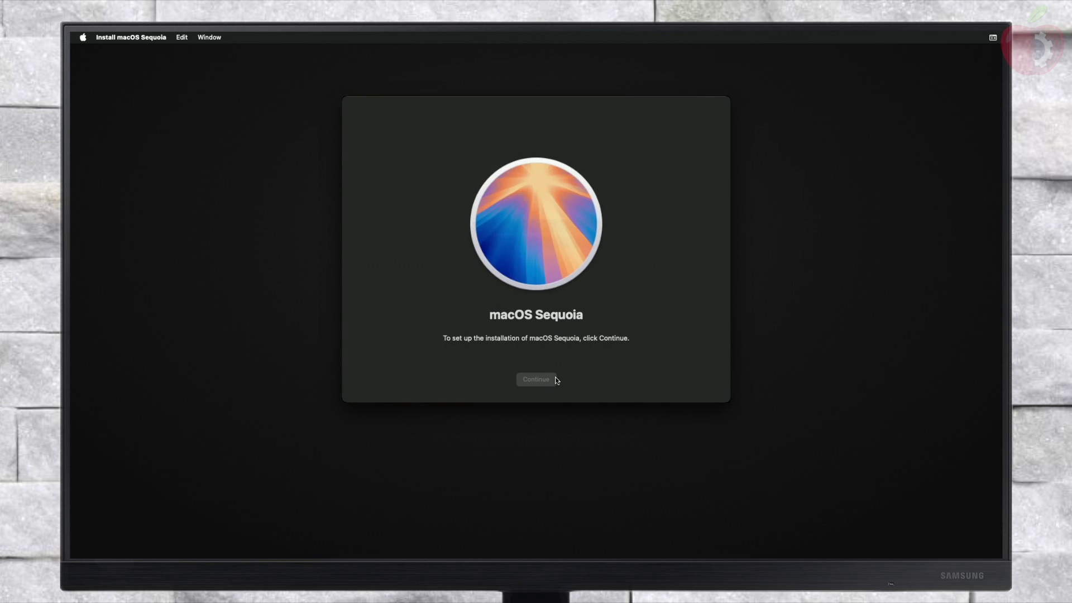
Agree to the software license agreement and start installing macOS Sequoia on the Macintosh HD disk.
left_click(556, 379)
left_click(557, 381)
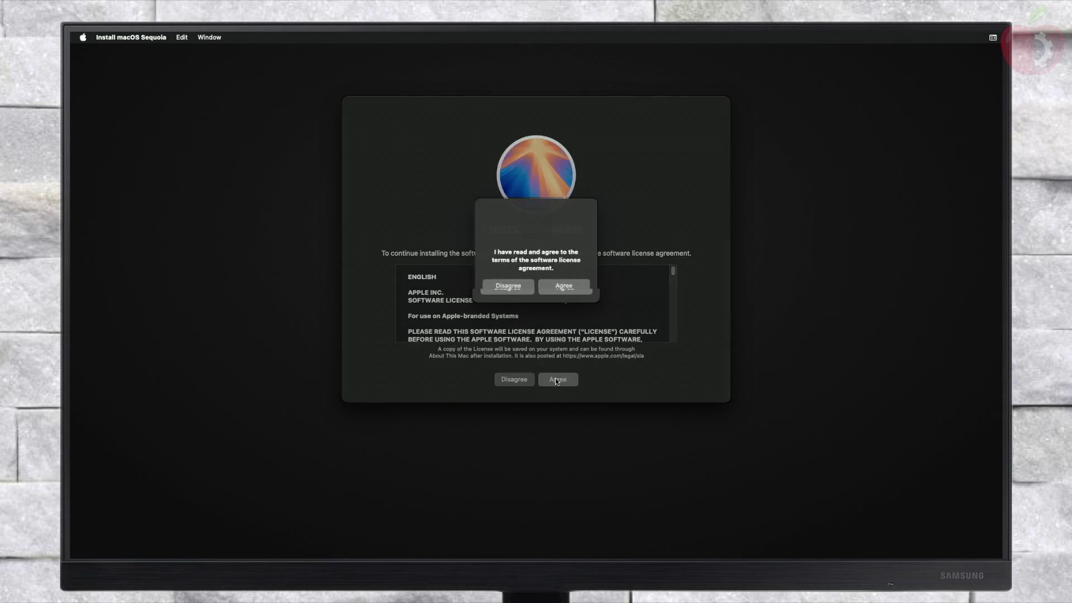
left_click(576, 288)
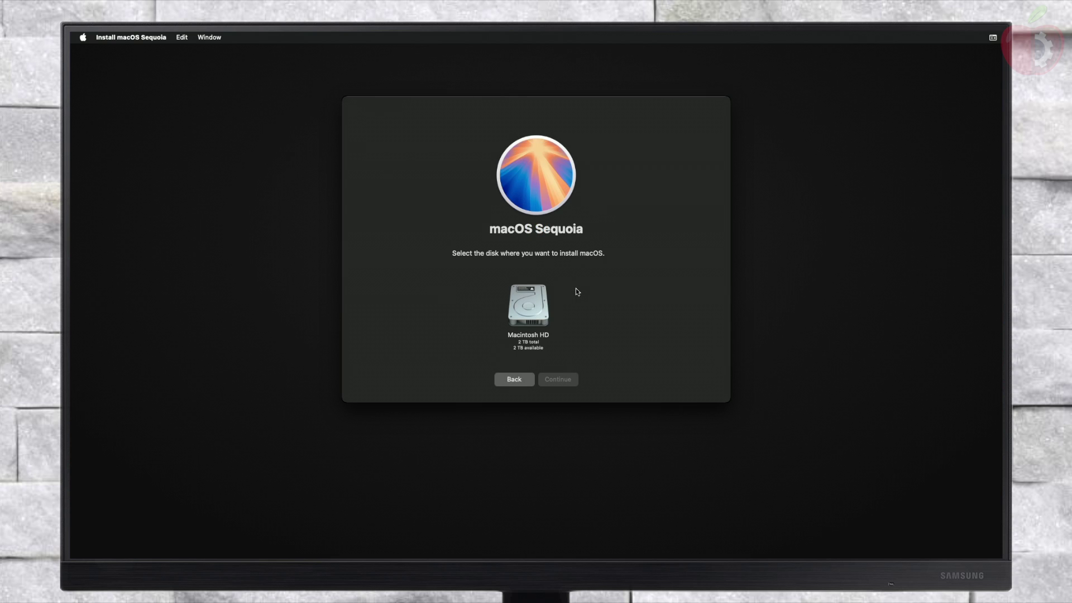
left_click(526, 321)
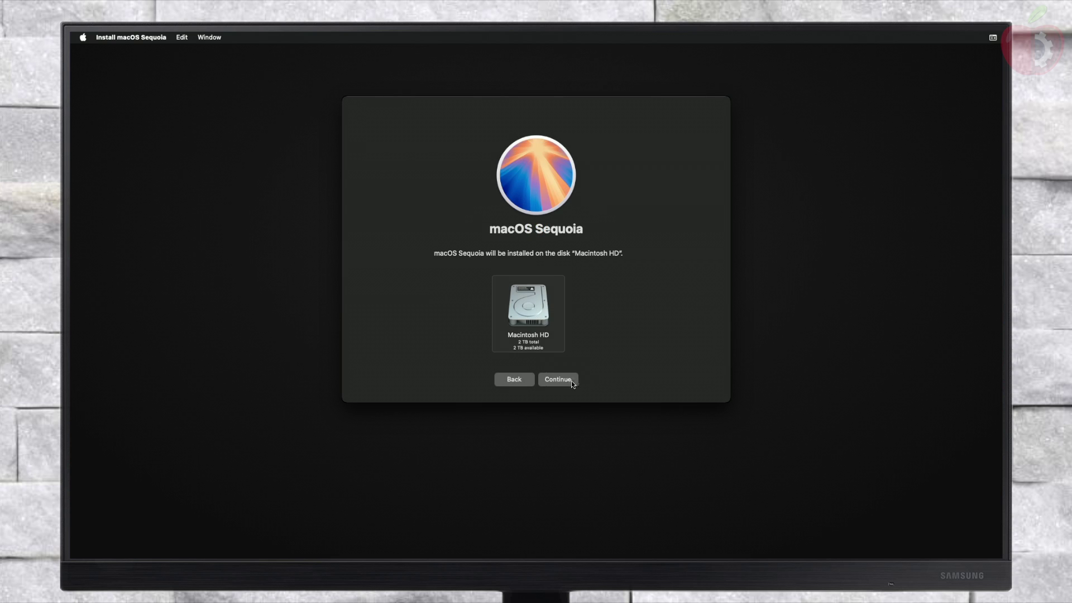
left_click(571, 381)
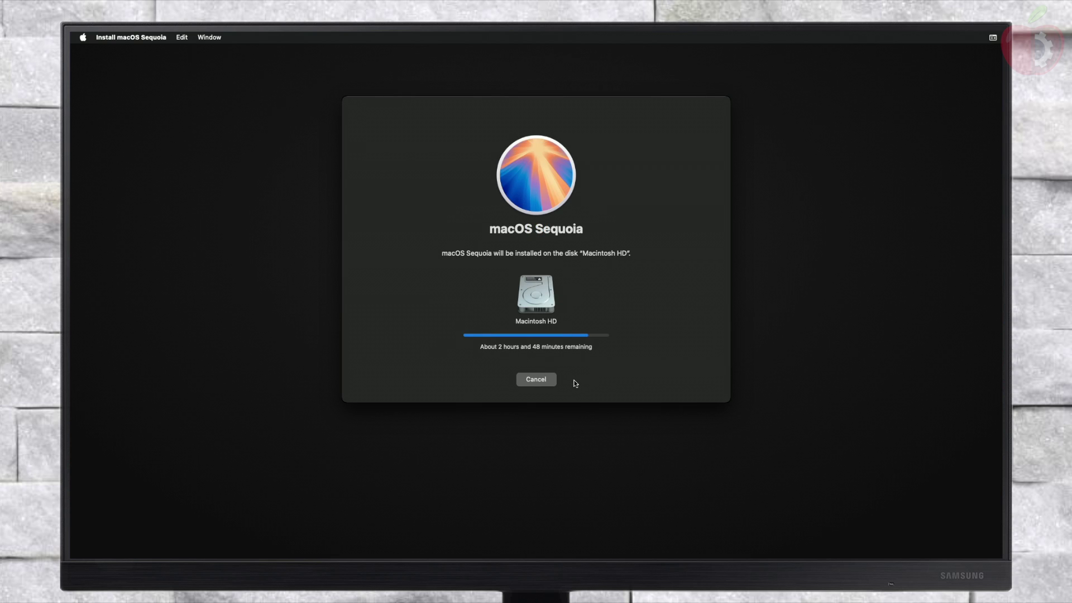